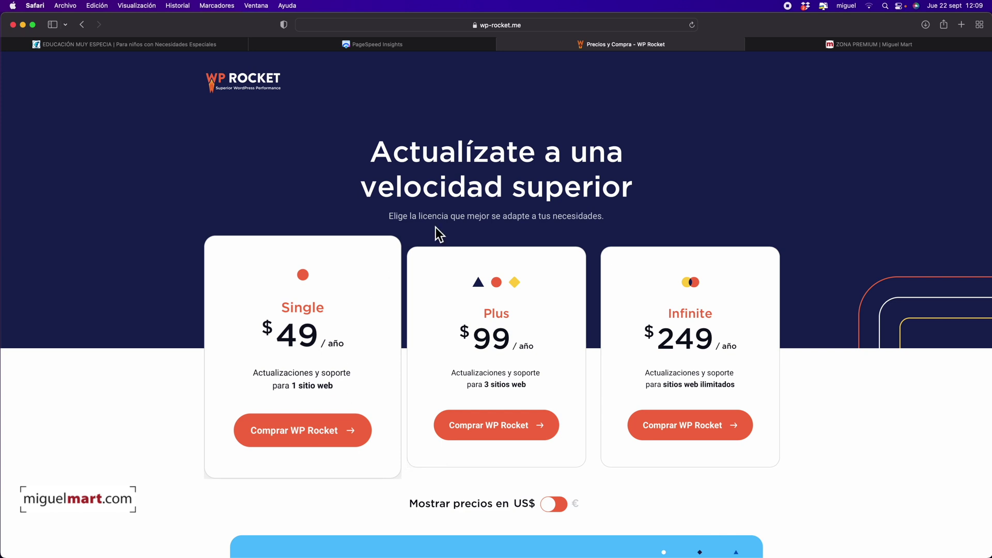
# Look through the Zona Premium page on miguelmart.com, down to its catalogue of premium plugins and themes.
pyautogui.click(860, 47)
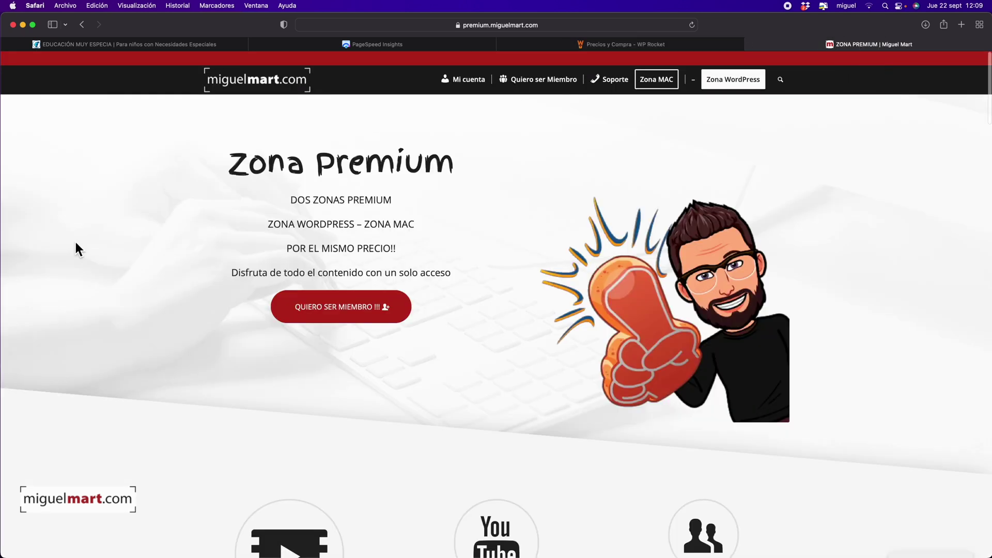
pyautogui.moveTo(470, 176); pyautogui.dragTo(227, 169)
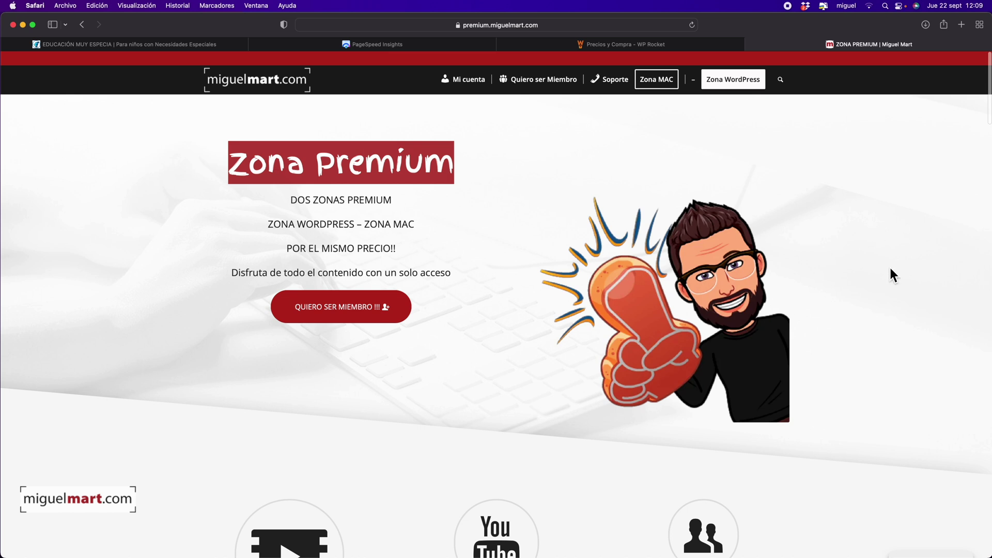
pyautogui.scroll(-15, 850, 215)
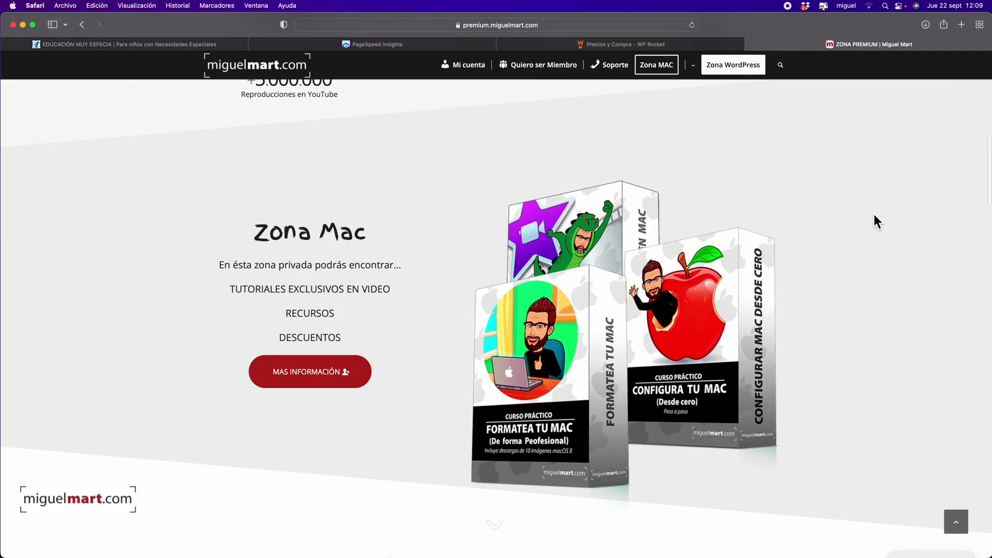
pyautogui.scroll(-10, 874, 215)
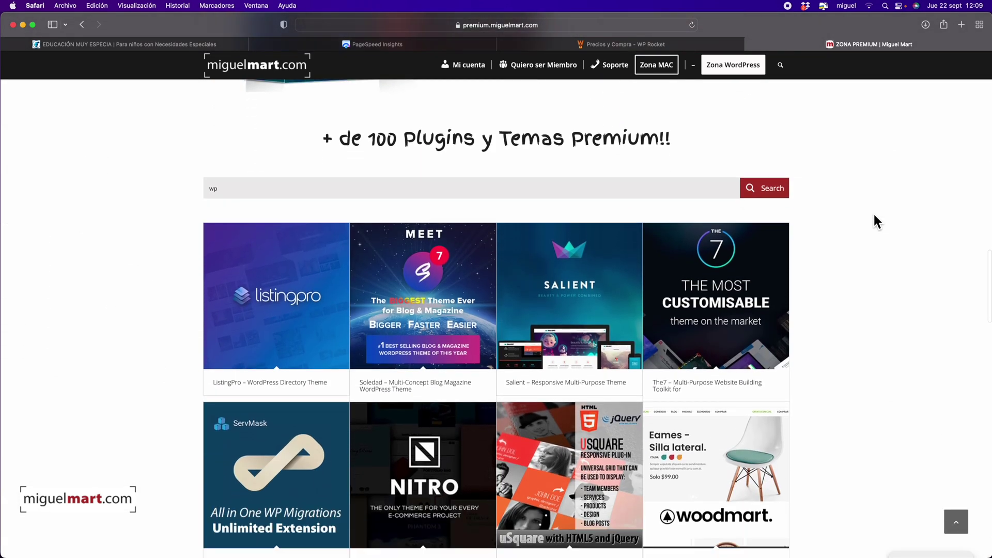
pyautogui.scroll(-3, 874, 214)
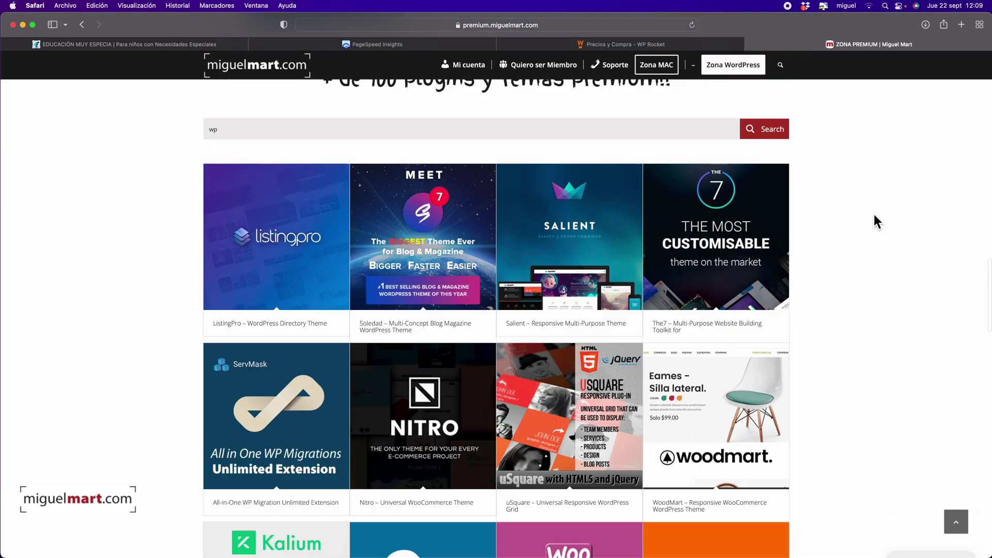
pyautogui.scroll(20, 873, 214)
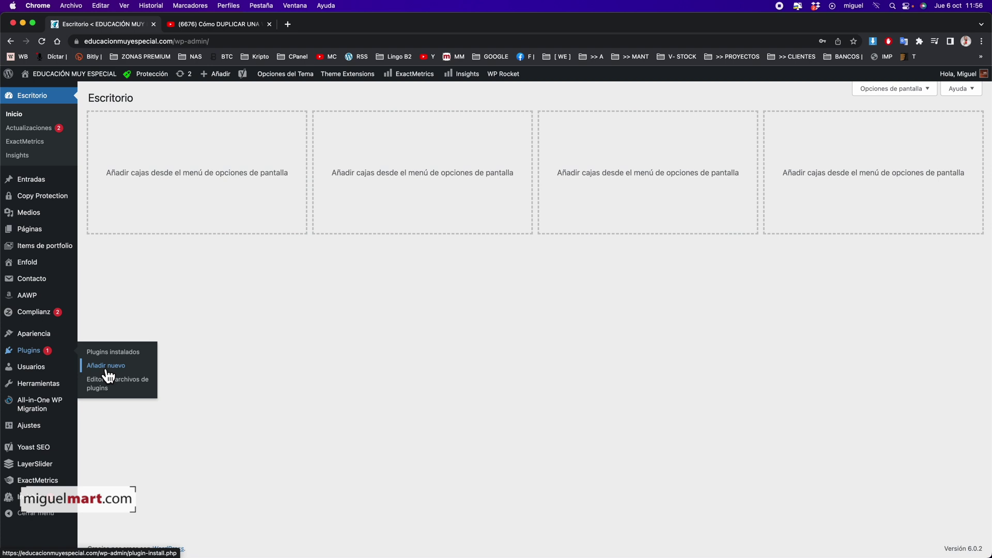
# Search the WordPress directory of new plugins for "all" to locate All-in-One WP Migration.
pyautogui.click(107, 370)
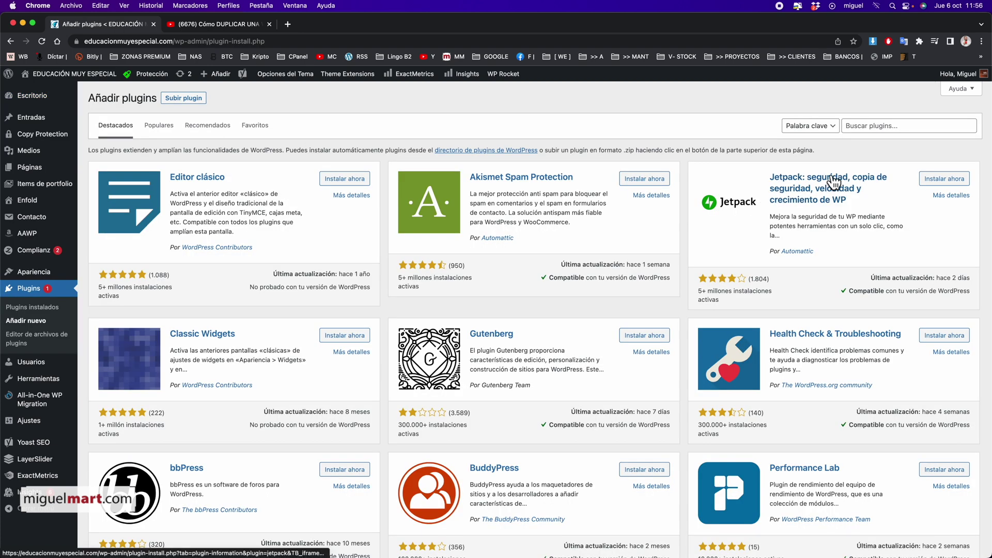
pyautogui.click(899, 132)
pyautogui.write('all')
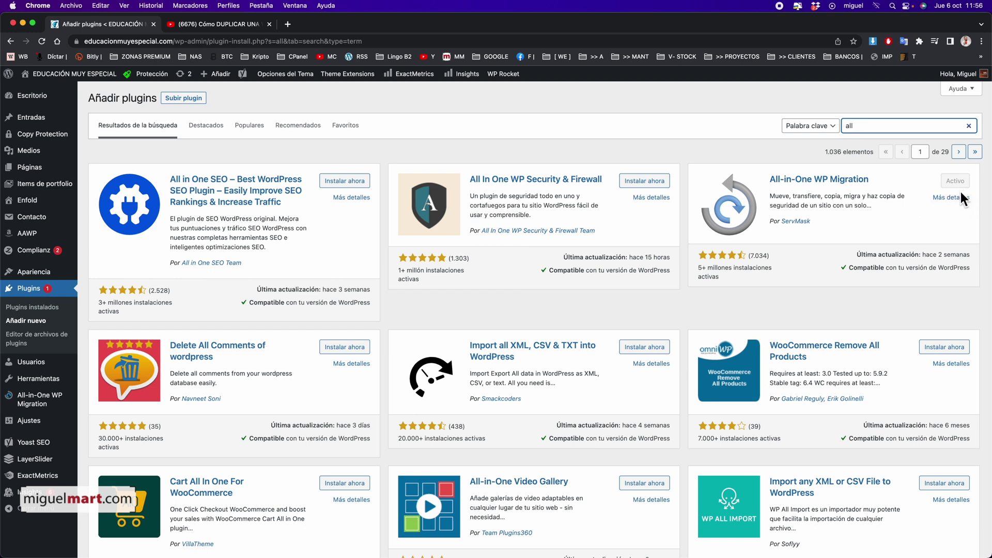
# Export the whole site to a file with All-in-One WP Migration and download the backup.
pyautogui.click(46, 406)
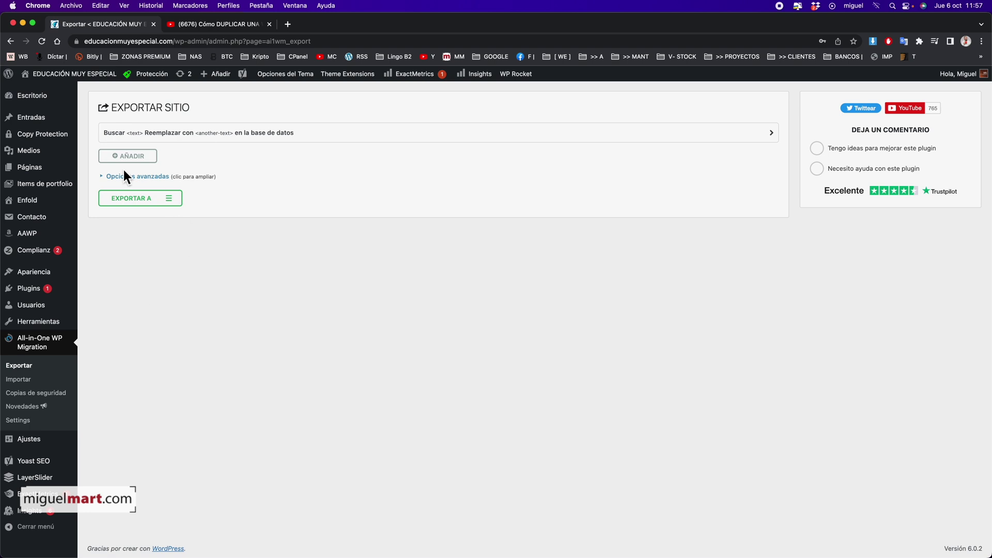
pyautogui.click(158, 199)
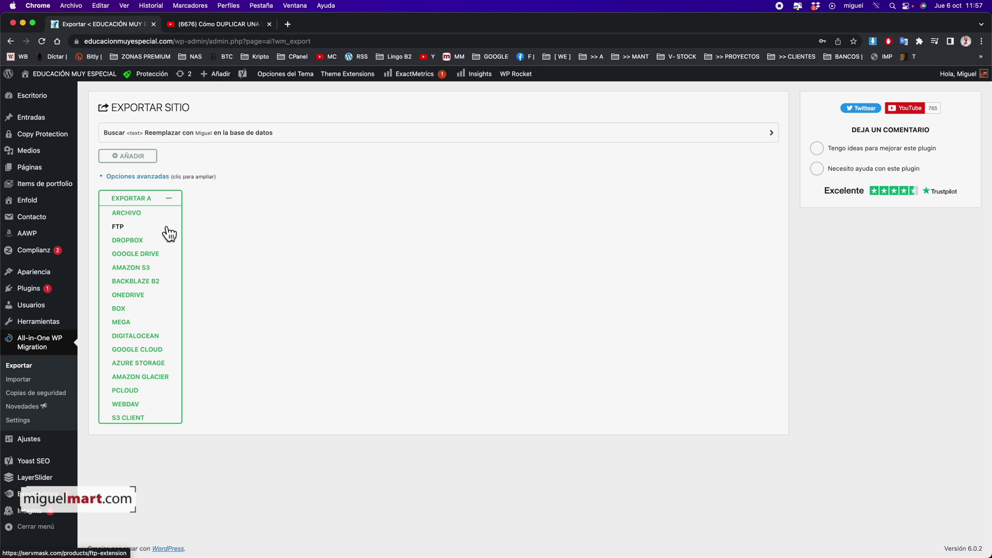
pyautogui.click(138, 217)
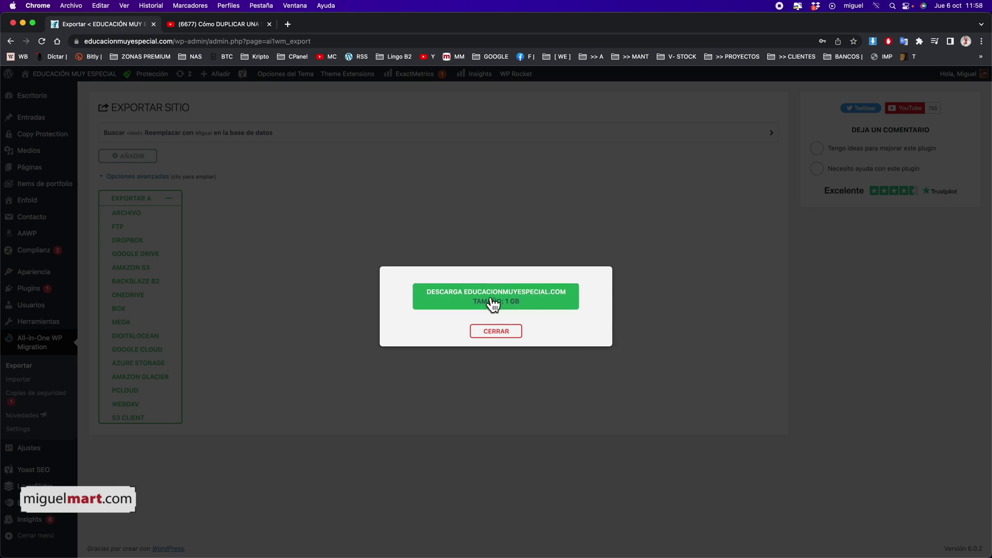
pyautogui.click(522, 304)
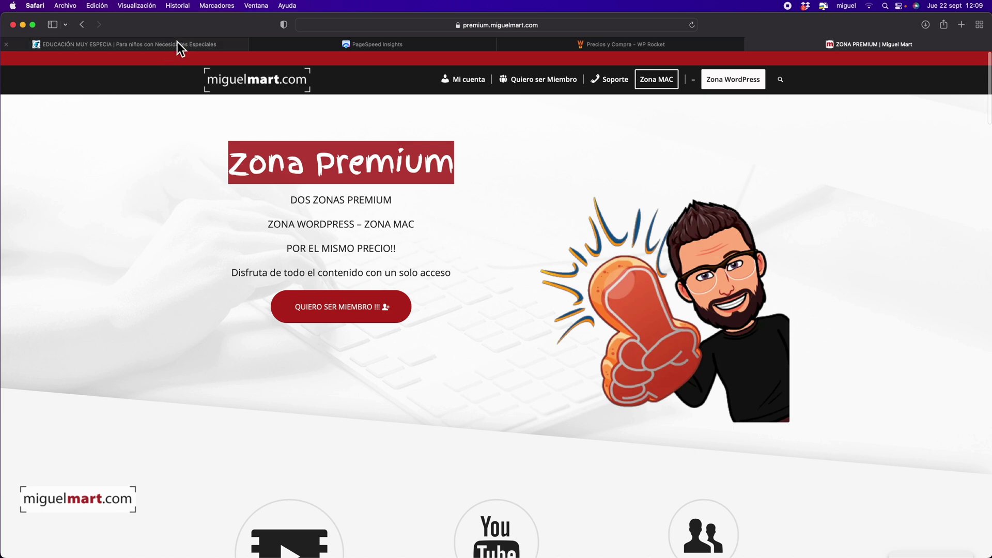
# Open the form for uploading a zipped plugin in the EDUCACIÓN MUY ESPECIAL site's WordPress administration.
pyautogui.click(178, 45)
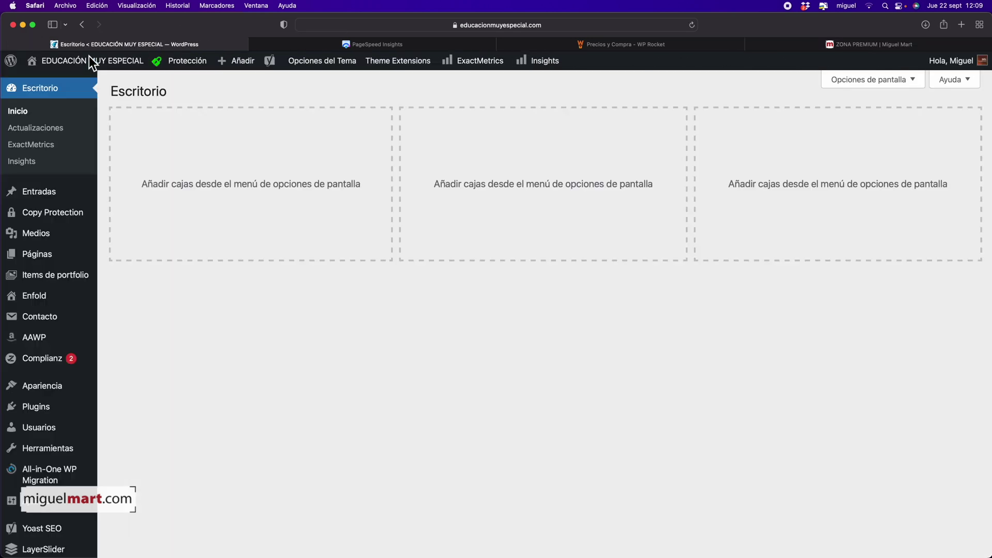
pyautogui.moveTo(144, 437)
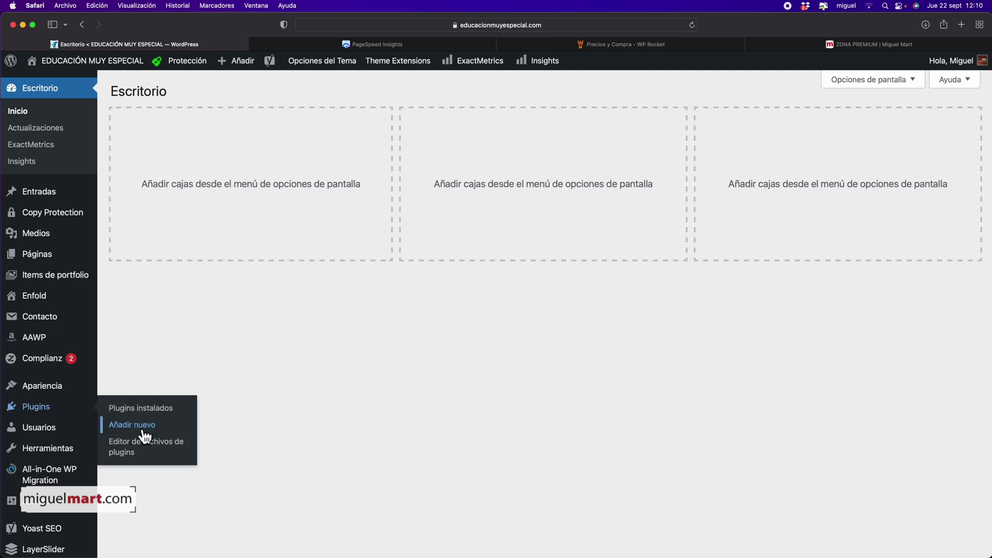
pyautogui.click(142, 432)
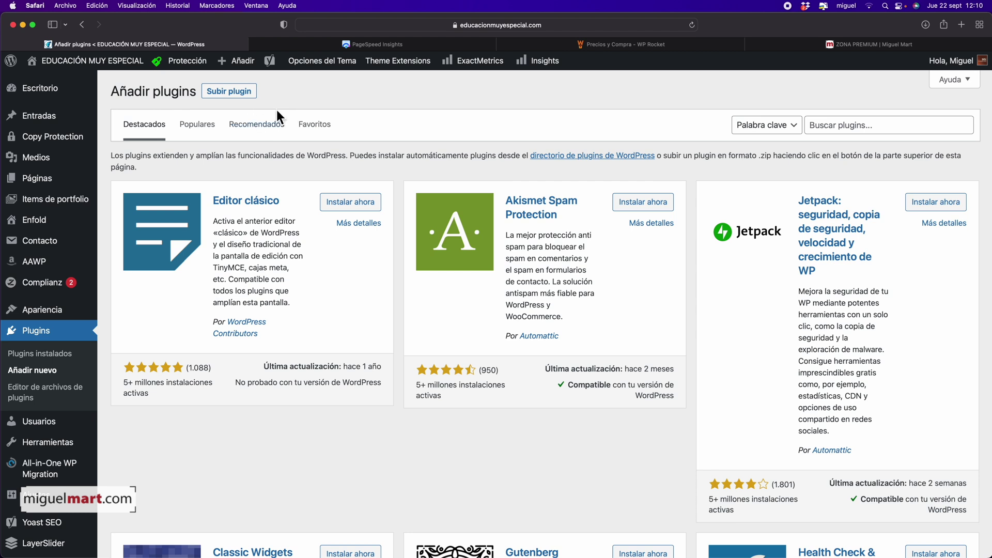
pyautogui.click(244, 94)
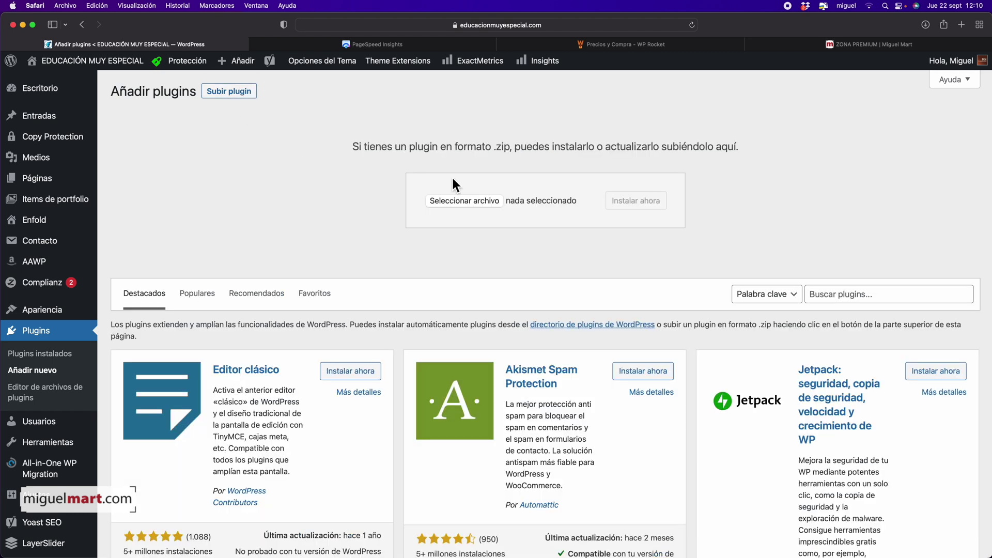
# Choose wp-rocket.zip from the Escritorio folder as the plugin file to upload.
pyautogui.moveTo(976, 227); pyautogui.dragTo(886, 227)
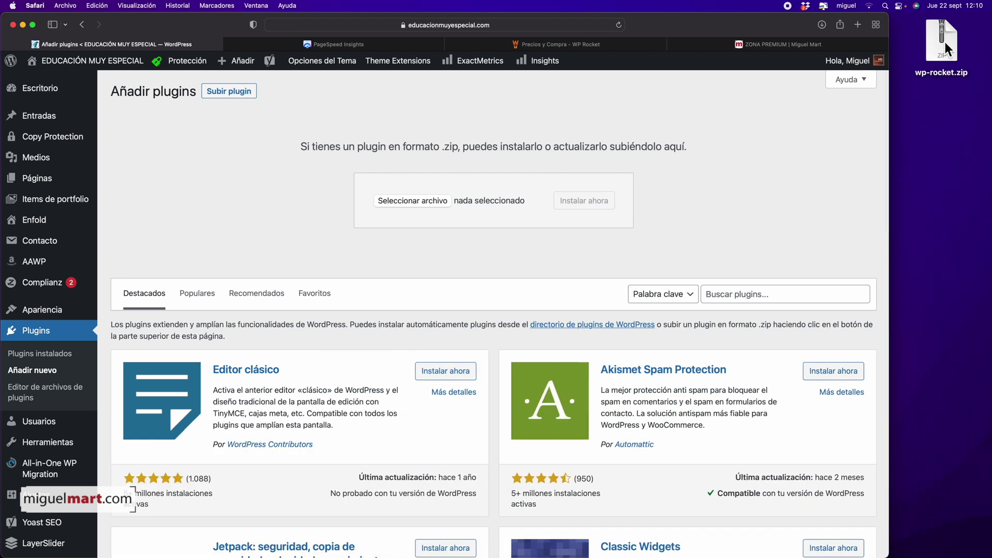
pyautogui.click(433, 202)
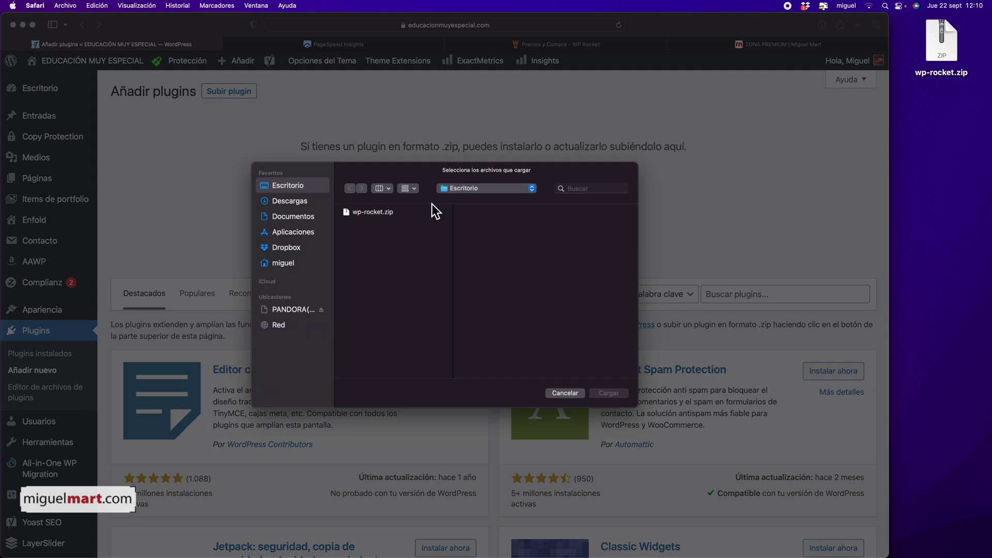
pyautogui.click(362, 212)
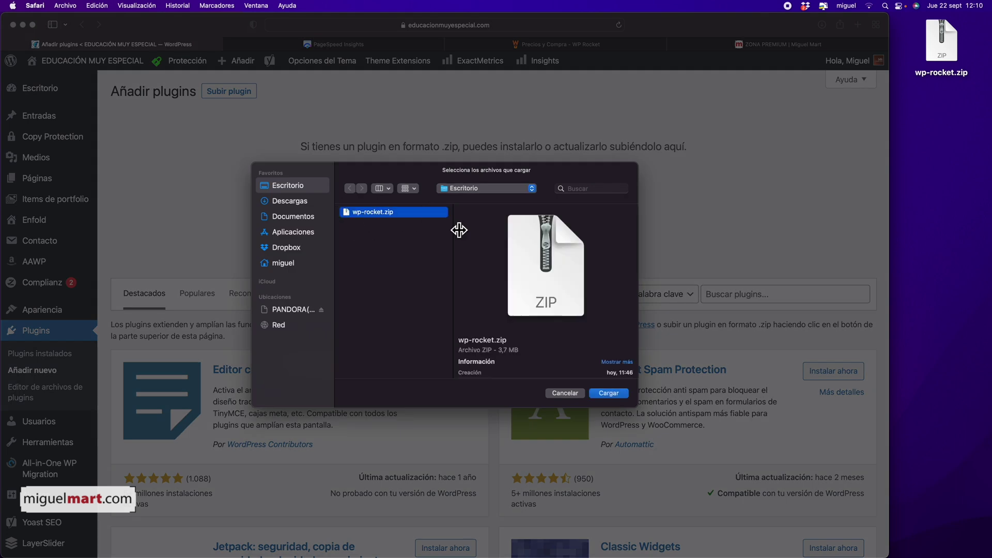
pyautogui.click(610, 394)
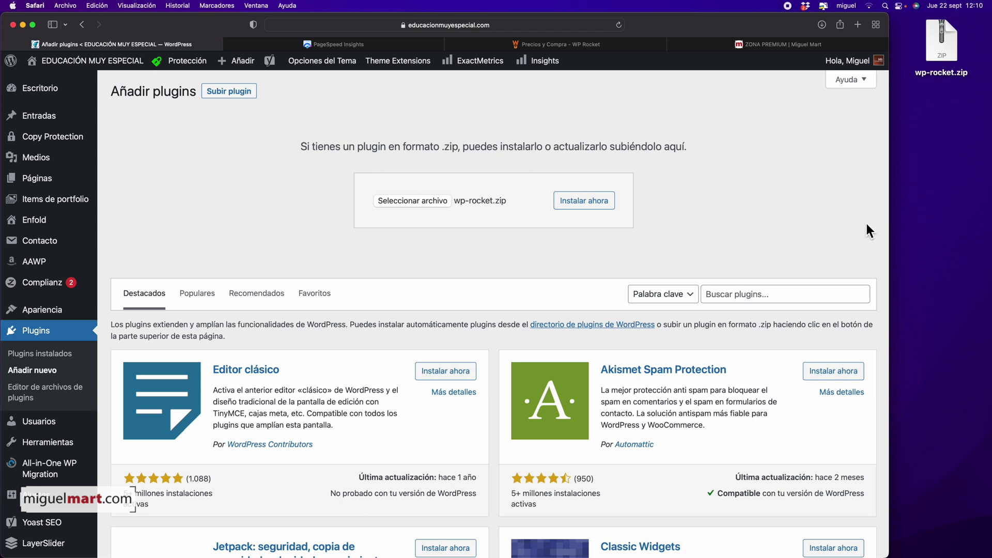
# Install the plugin from the chosen wp-rocket.zip file and activate it.
pyautogui.moveTo(890, 231); pyautogui.dragTo(990, 231)
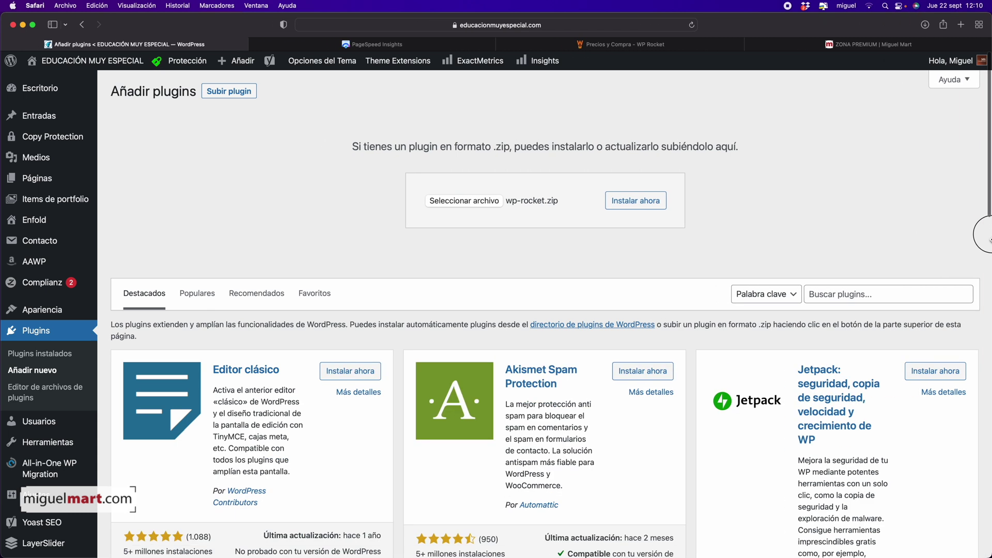
pyautogui.click(645, 209)
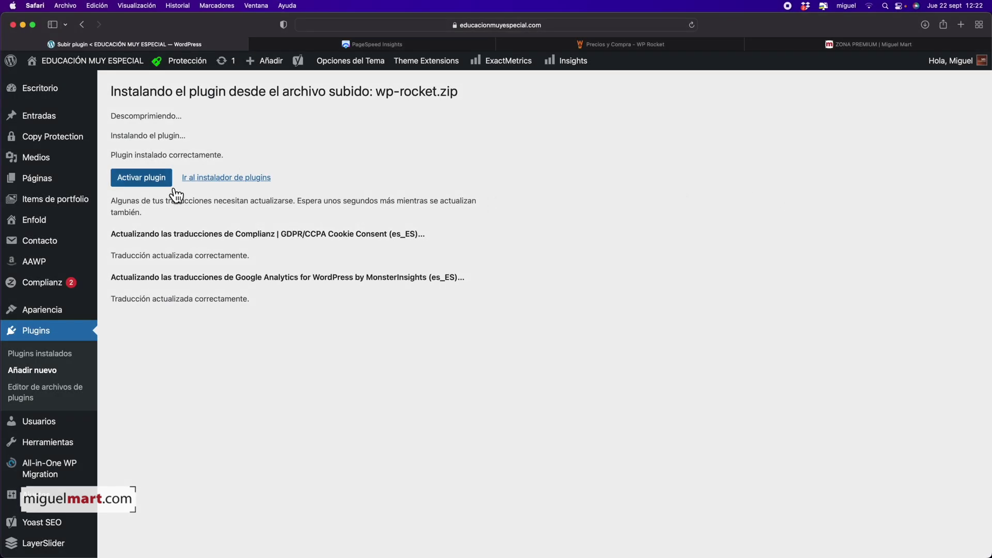
pyautogui.click(155, 183)
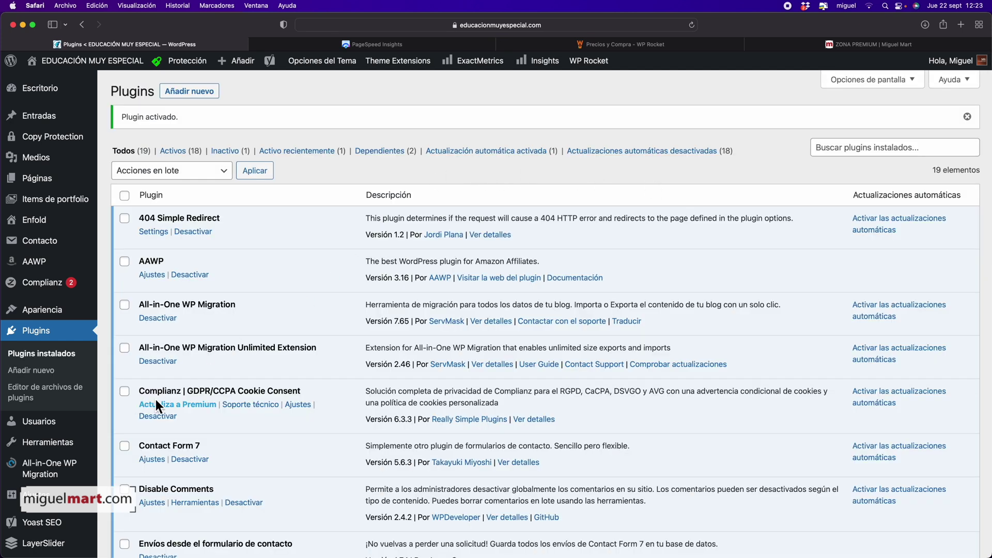
# Find WP Rocket among the installed plugins and open its settings.
pyautogui.scroll(-10, 145, 400)
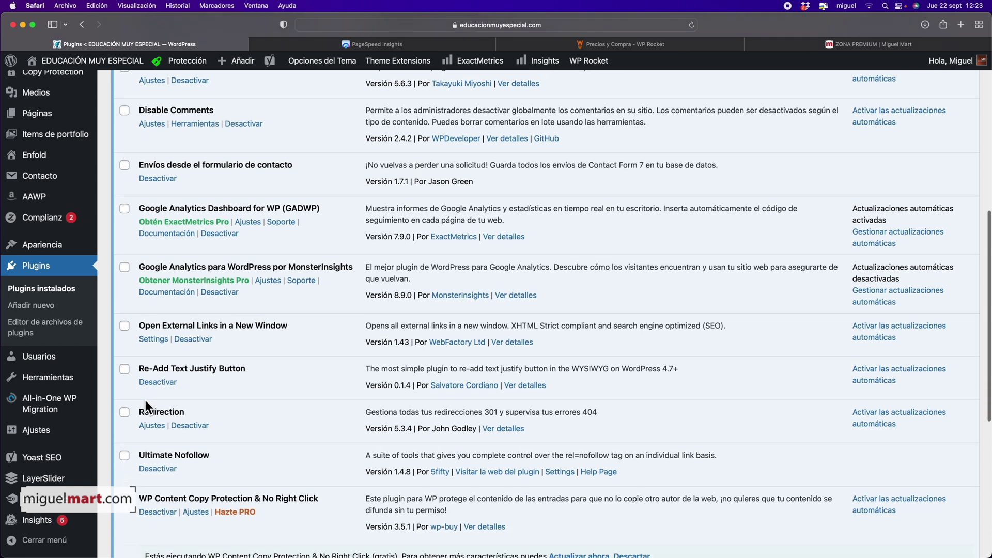
pyautogui.scroll(-1, 145, 400)
pyautogui.scroll(-5, 165, 401)
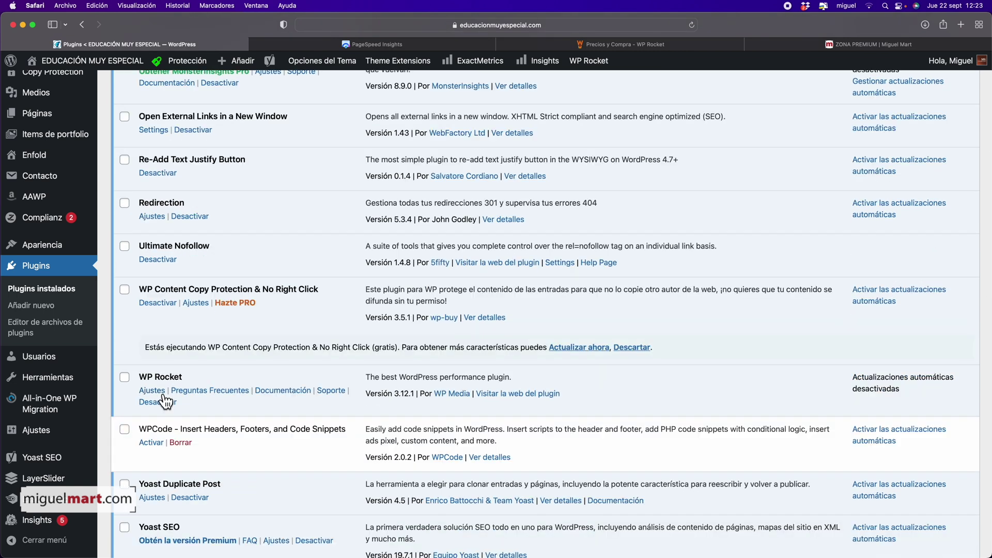
pyautogui.click(152, 391)
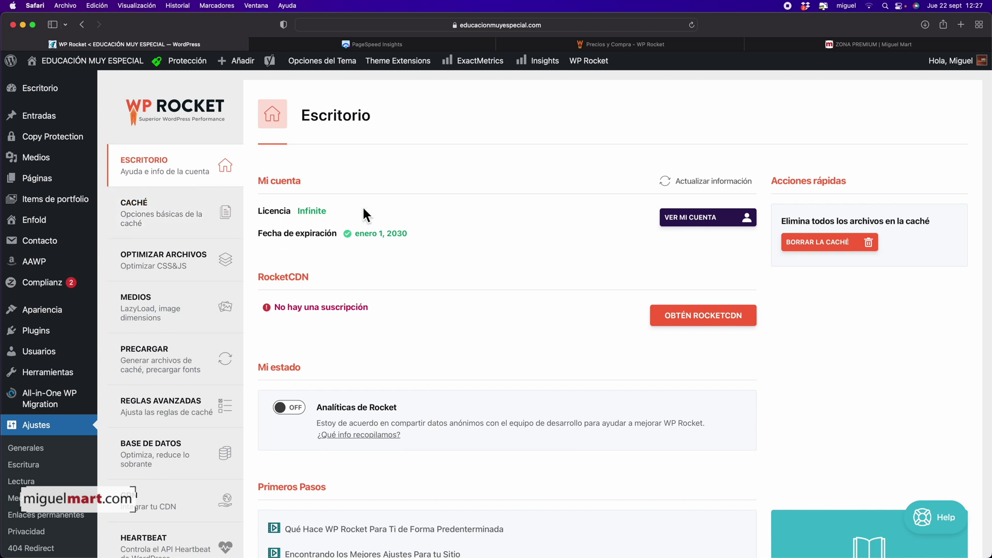
# Enable WP Rocket's cache for mobile devices and save the cache settings.
pyautogui.click(178, 217)
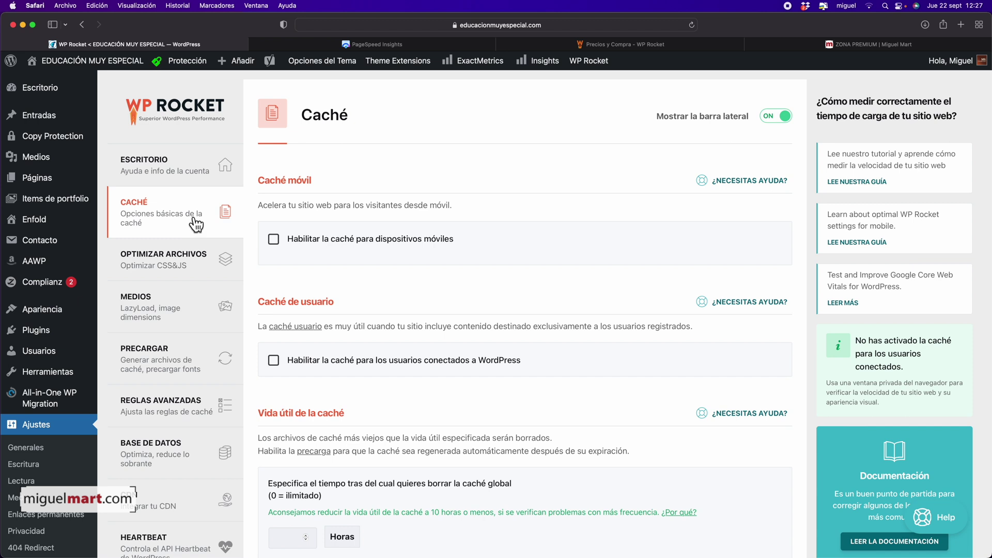
pyautogui.click(281, 242)
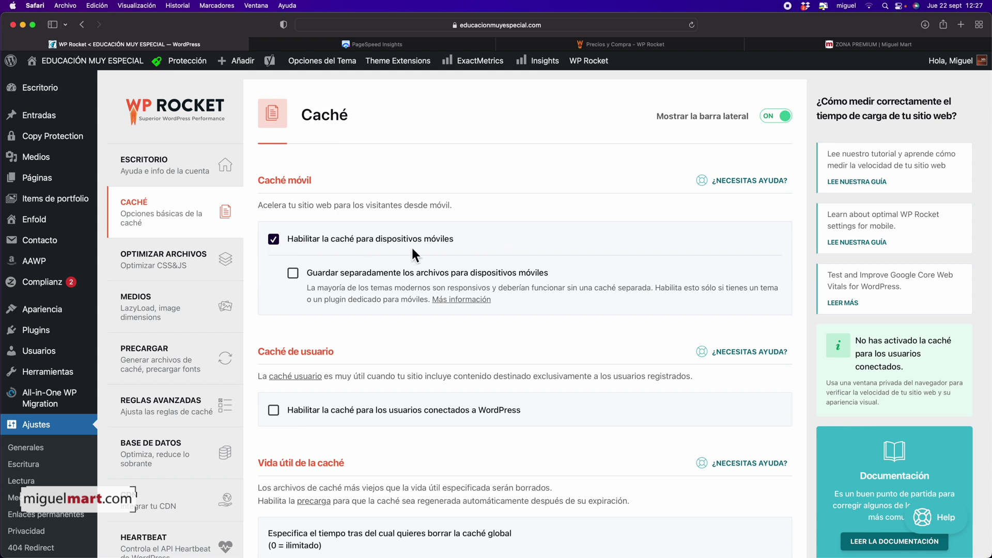
pyautogui.scroll(-5, 563, 256)
pyautogui.click(321, 377)
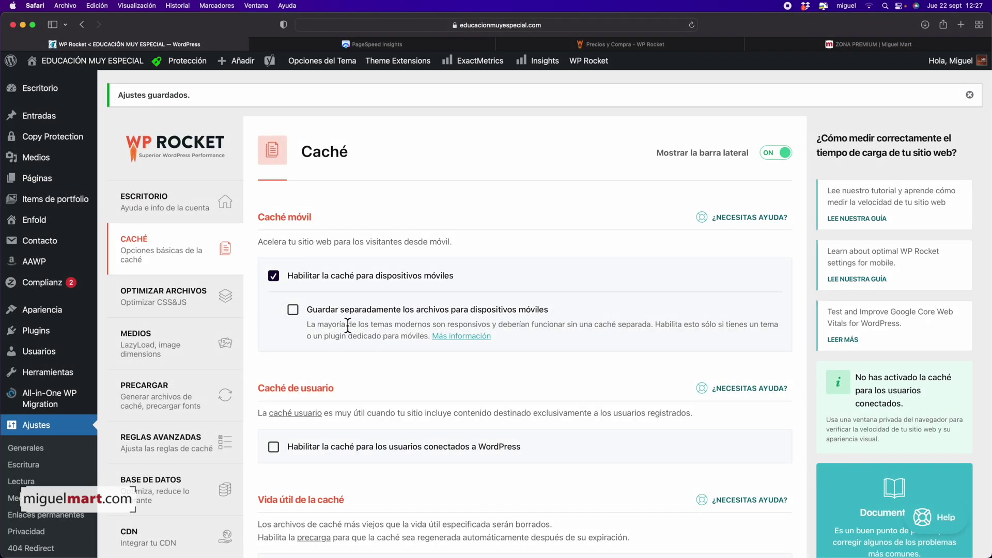
# Turn on minification of CSS files in WP Rocket's file optimization settings and accept the activation.
pyautogui.click(184, 298)
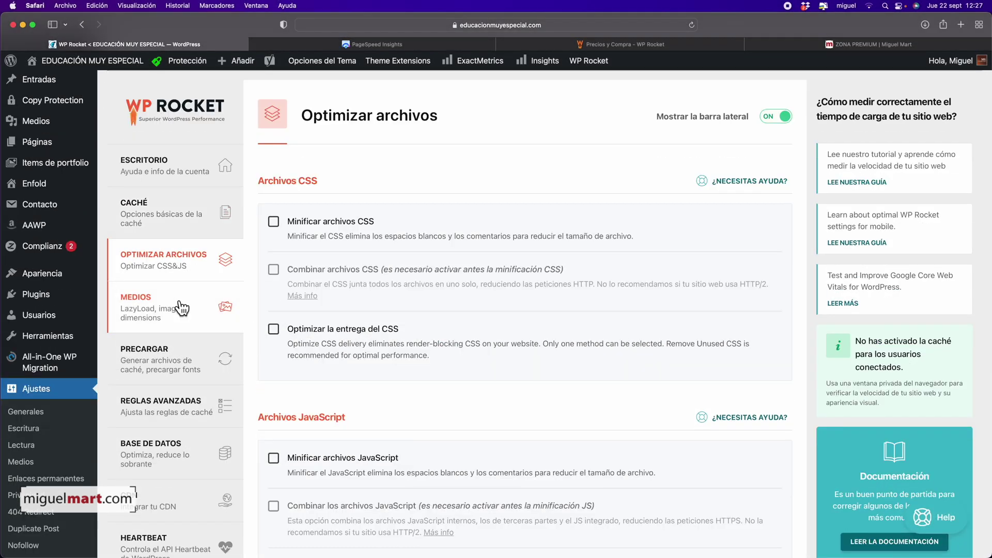
pyautogui.click(280, 229)
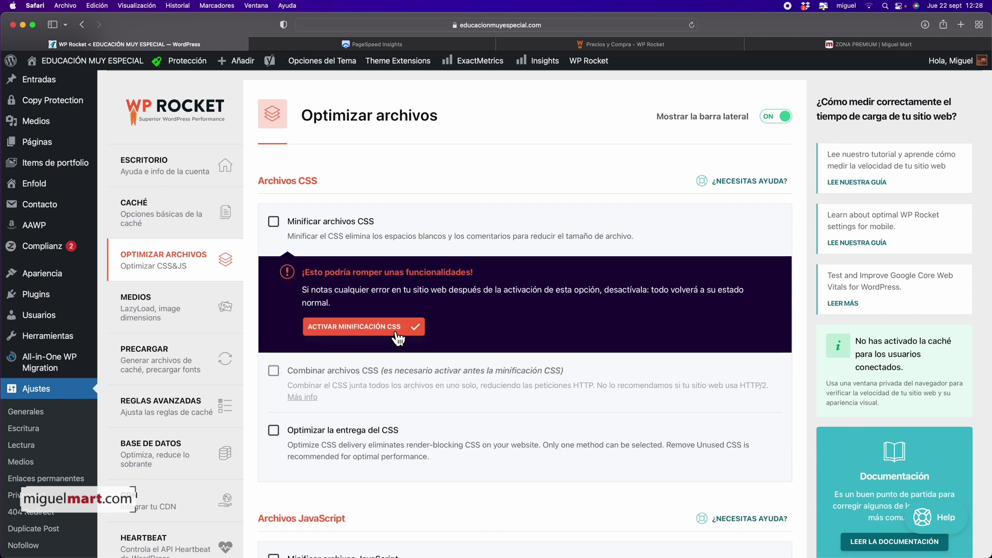
pyautogui.click(397, 331)
# Turn on minification of JavaScript files in the file optimization settings and accept the activation.
pyautogui.scroll(-5, 358, 269)
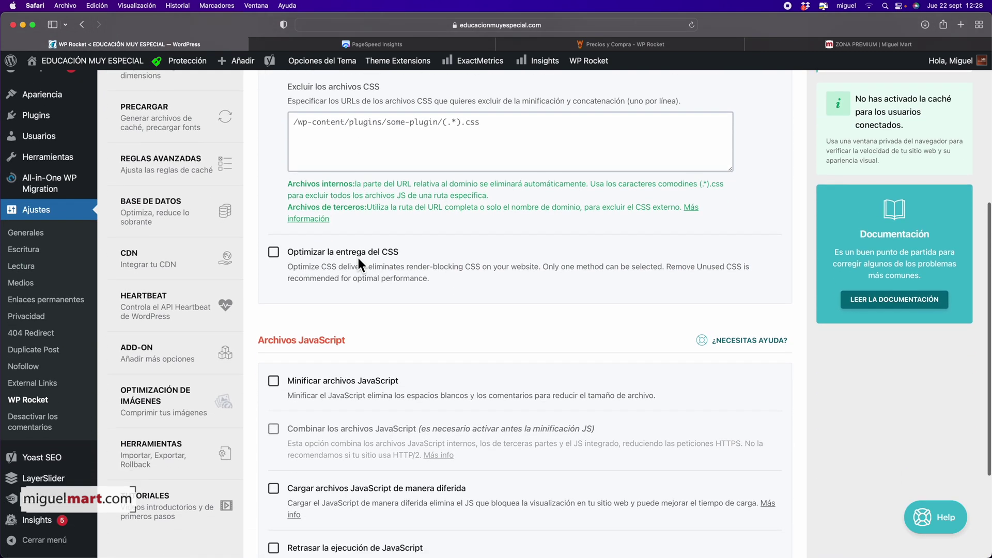
pyautogui.scroll(-3, 358, 258)
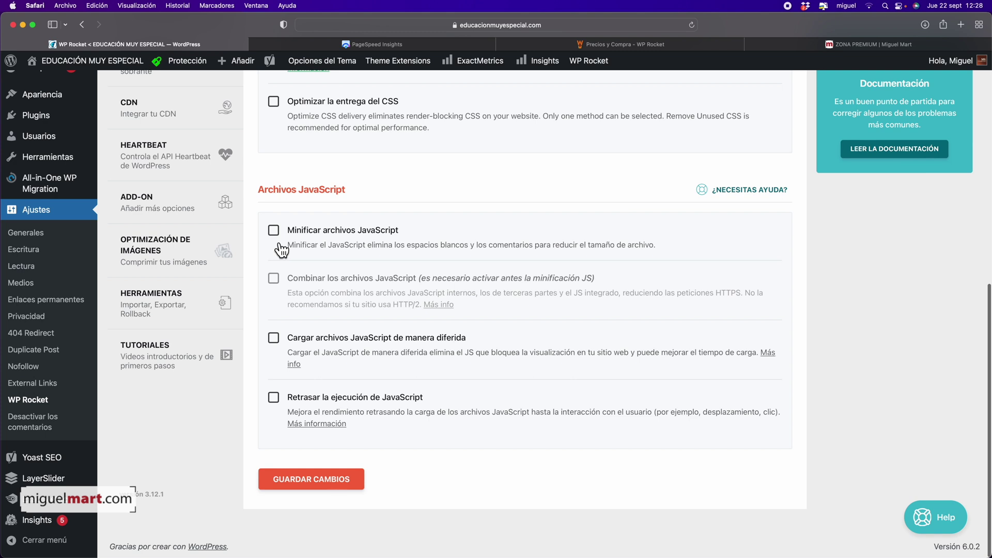
pyautogui.click(277, 238)
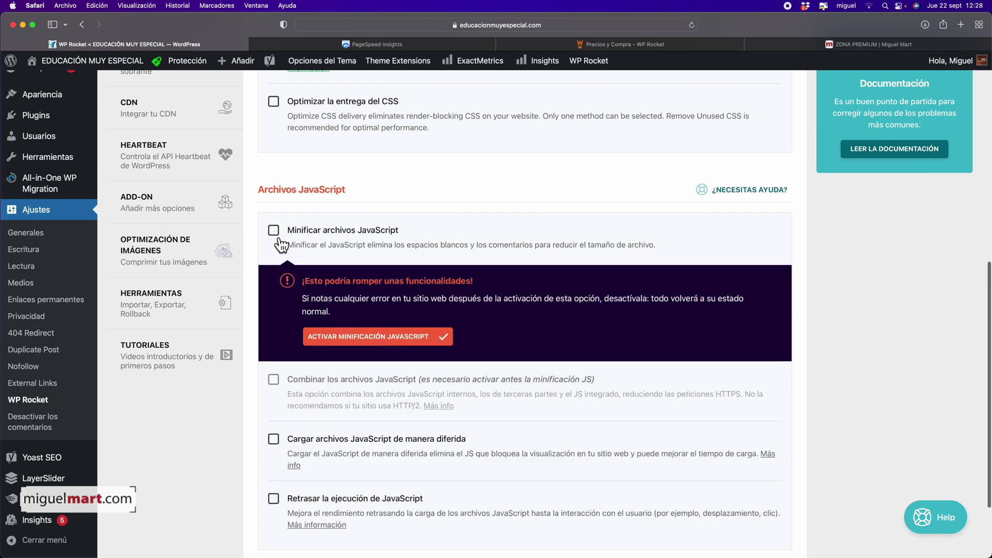
pyautogui.click(416, 341)
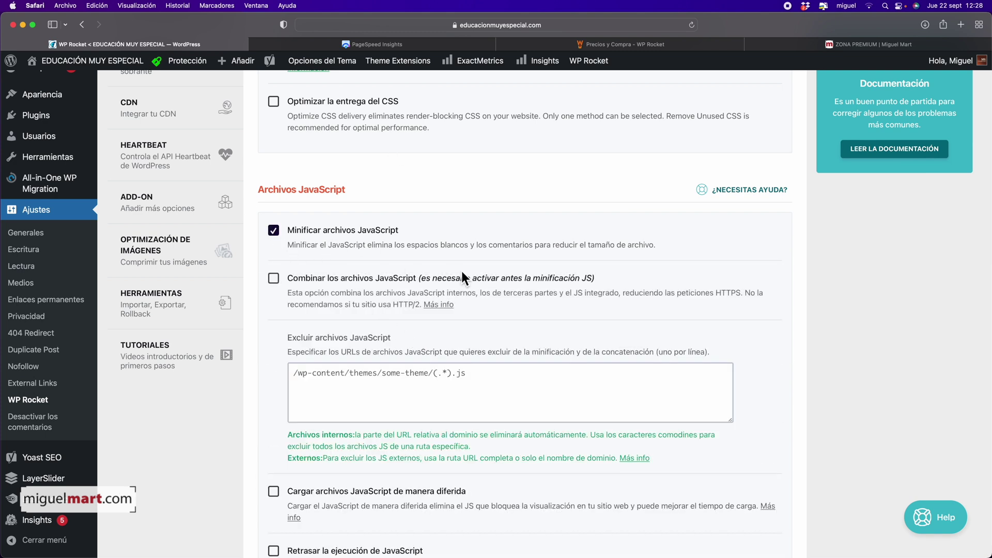
# Save the changes made to WP Rocket's file optimization settings.
pyautogui.scroll(-3, 461, 272)
pyautogui.click(334, 488)
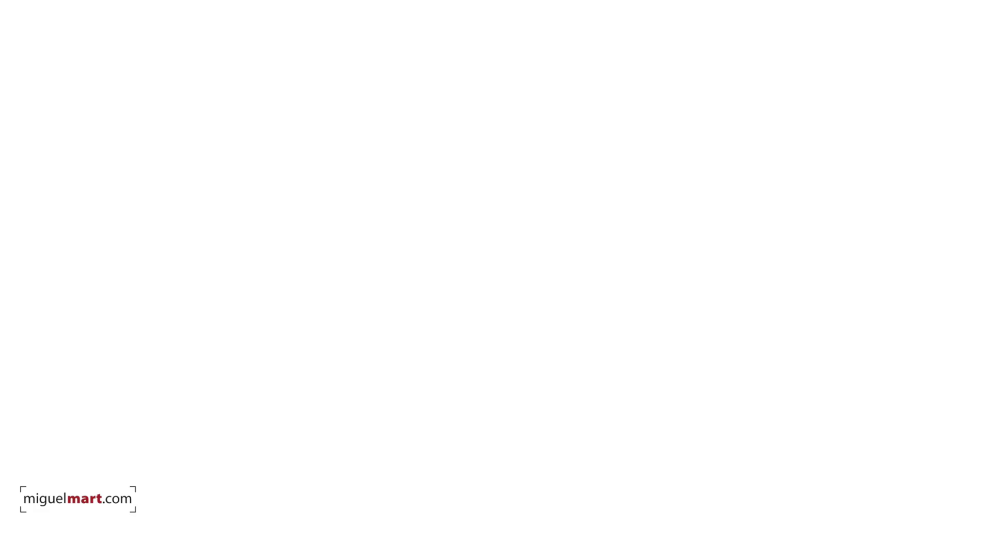
# In the media settings, enable LazyLoad for images, iframes and videos, YouTube preview images and missing image dimensions, and save.
pyautogui.click(176, 318)
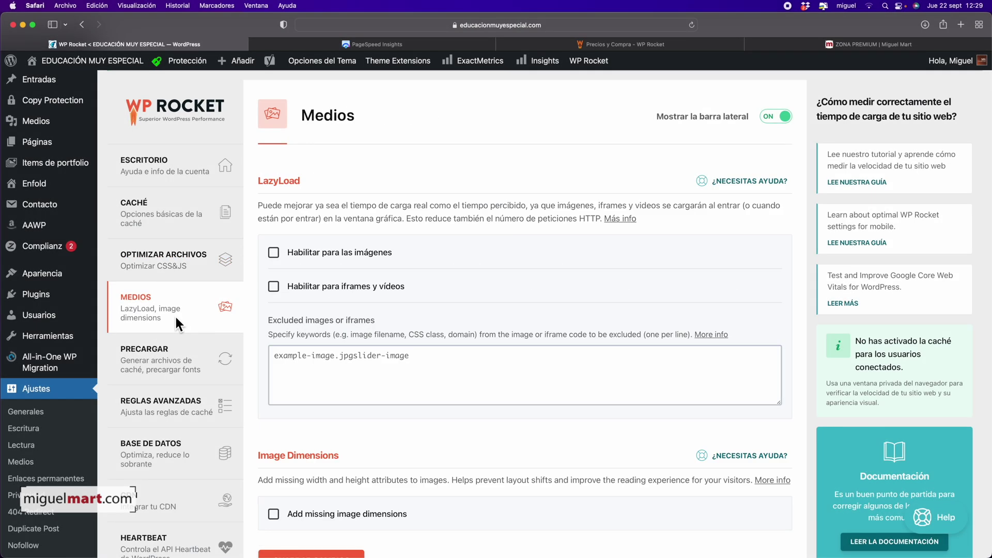
pyautogui.click(287, 267)
pyautogui.click(284, 296)
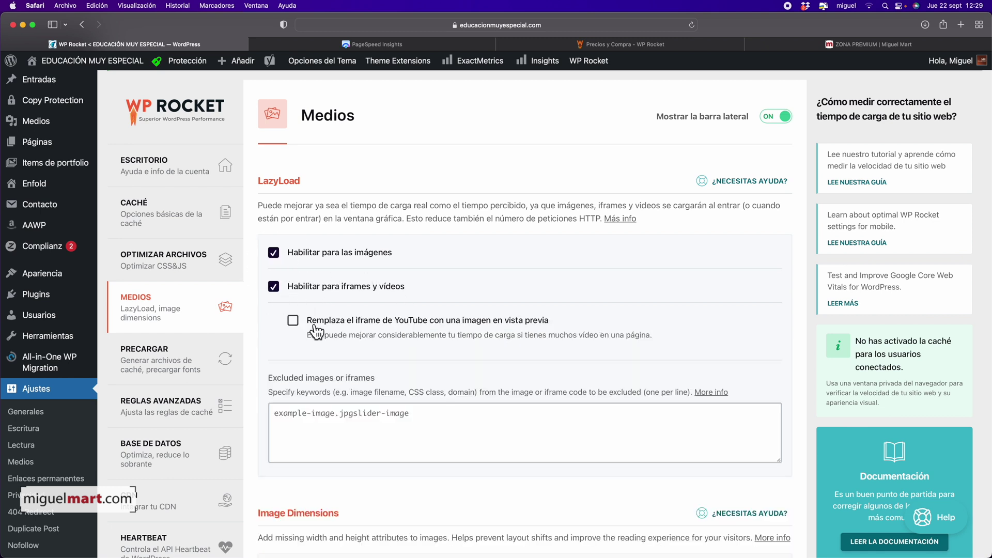
pyautogui.scroll(-3, 329, 345)
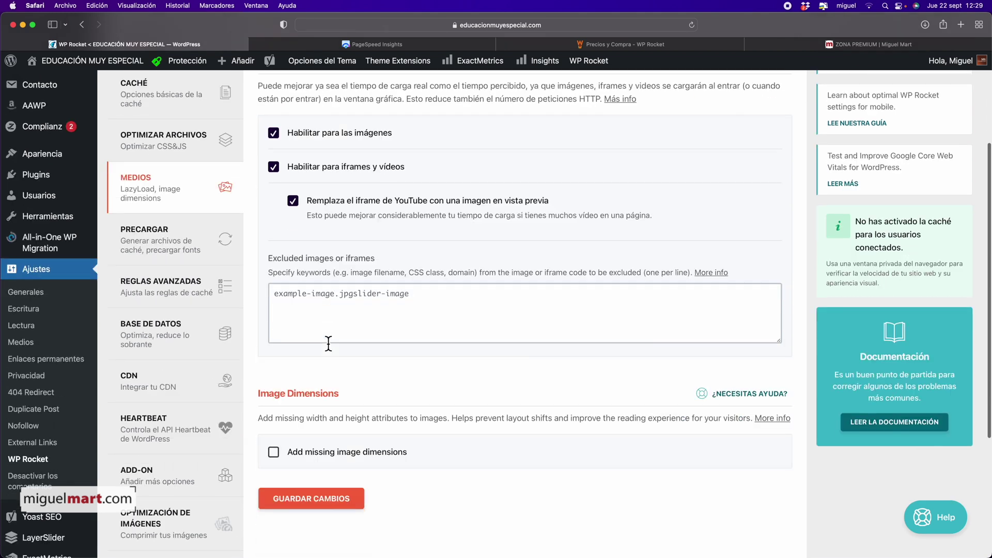
pyautogui.click(278, 414)
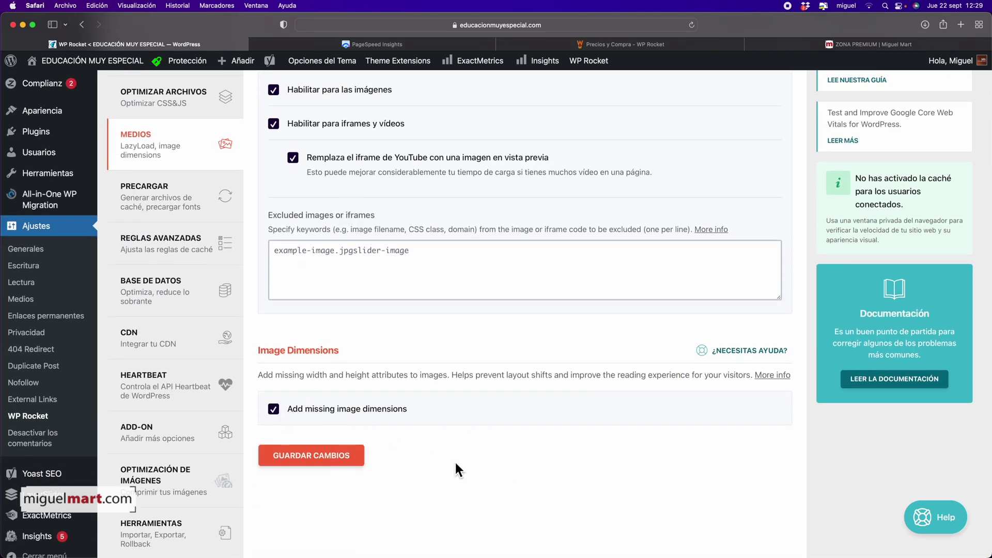
pyautogui.click(327, 459)
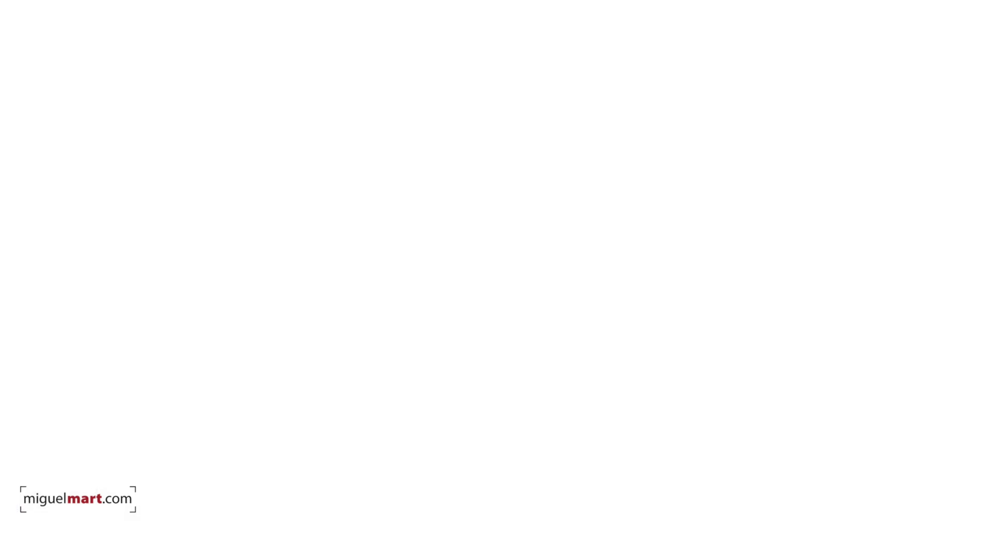
# Enable link preloading in WP Rocket's preload settings and save the changes.
pyautogui.click(196, 364)
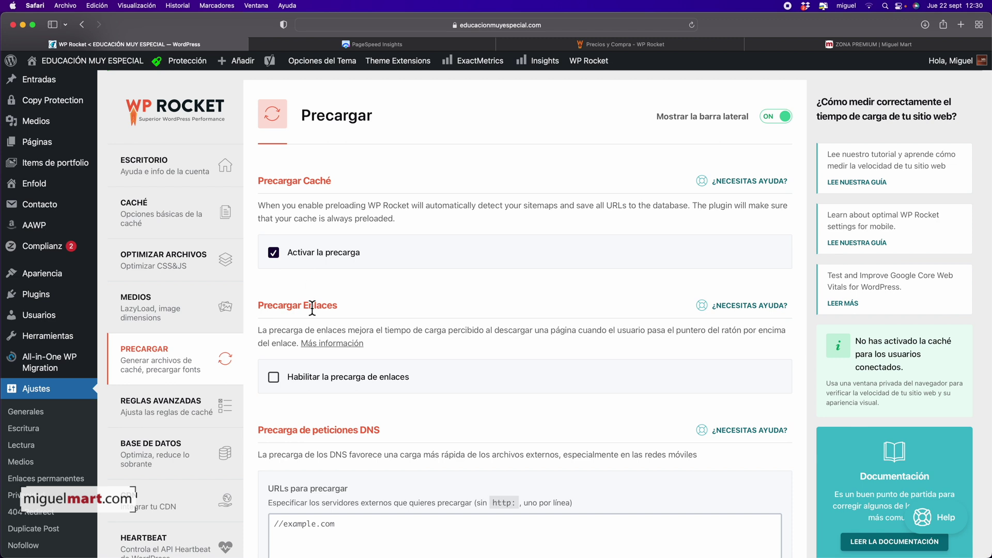
pyautogui.click(273, 377)
pyautogui.scroll(-10, 416, 404)
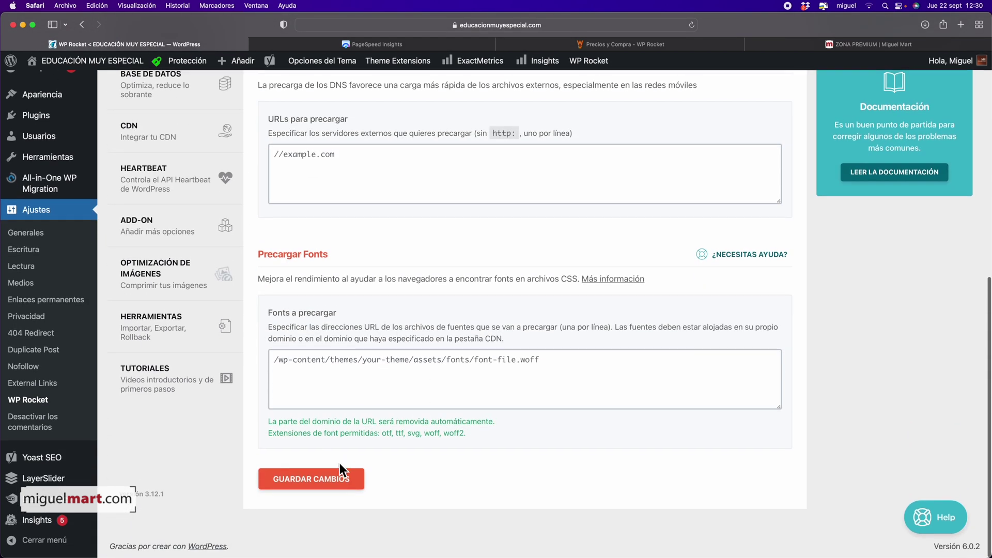
pyautogui.click(341, 485)
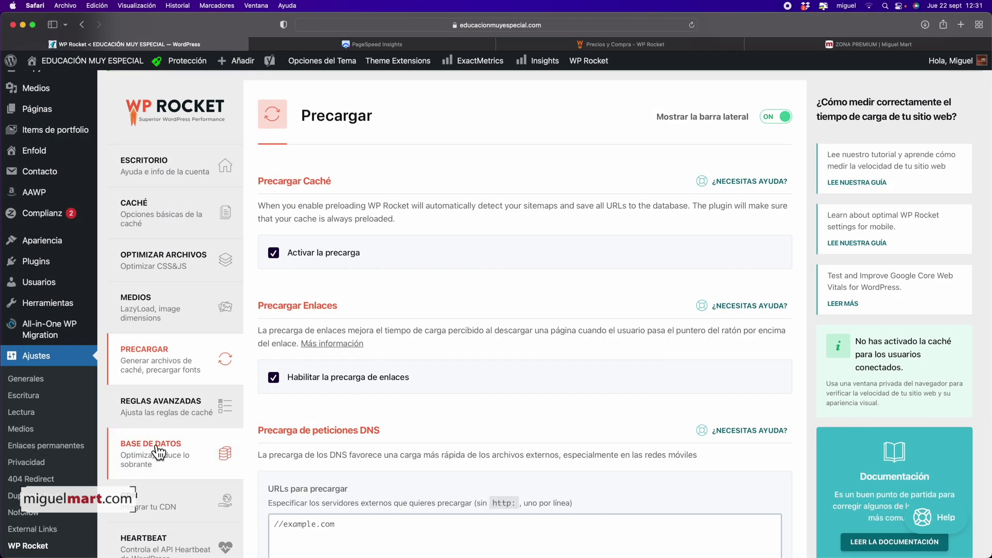
# Select revisions and automatic drafts for cleanup in the database settings, and save and run the optimization.
pyautogui.click(186, 457)
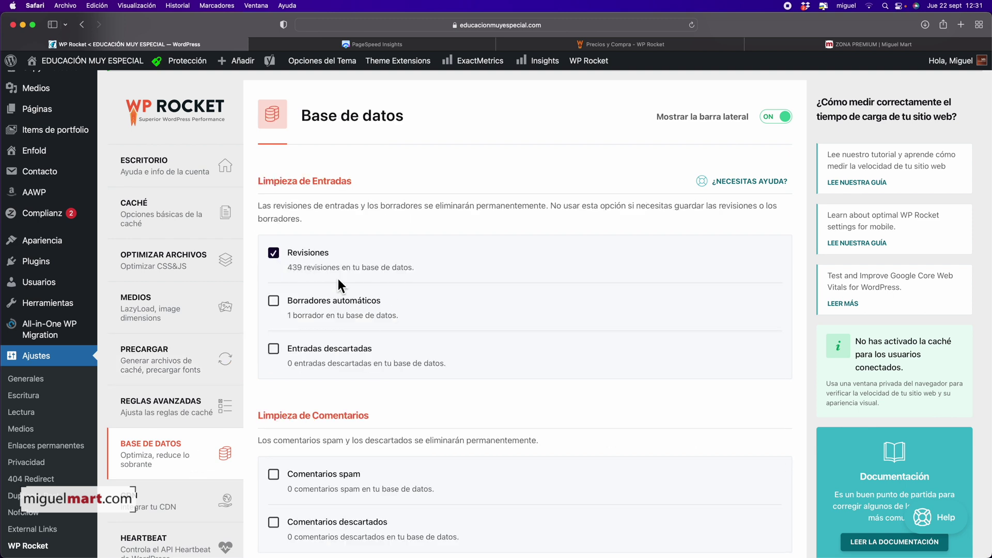
pyautogui.click(284, 308)
pyautogui.scroll(-10, 333, 339)
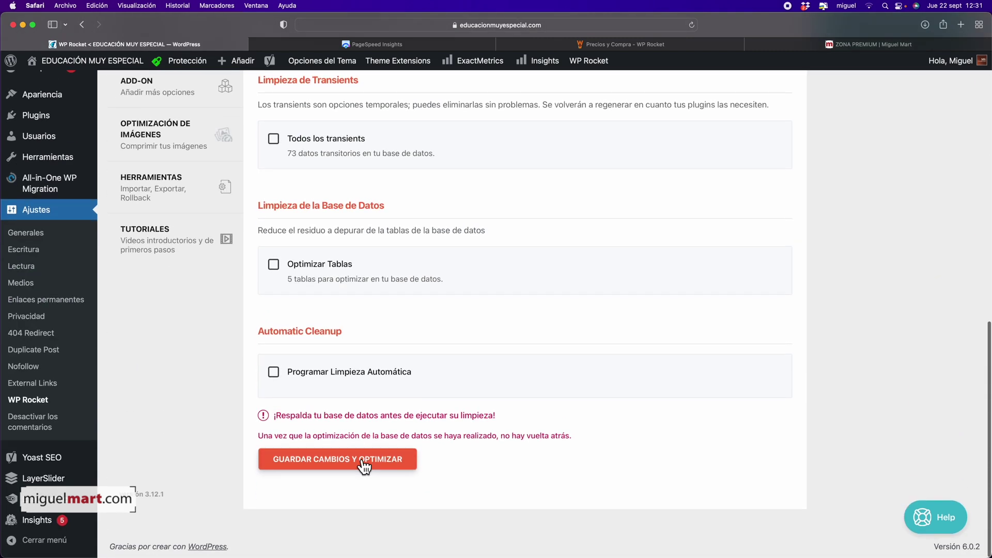
pyautogui.click(366, 459)
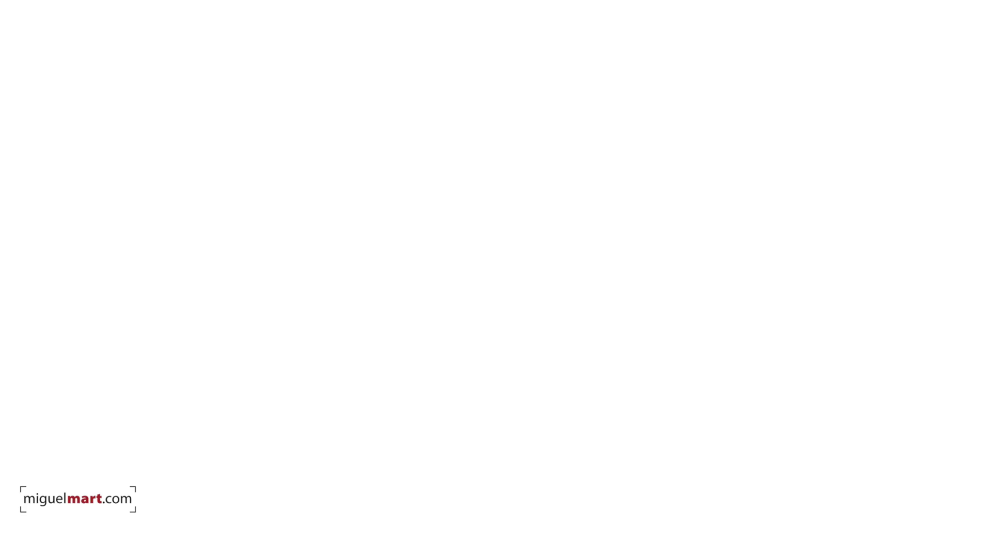
# Turn on Heartbeat control in WP Rocket's Heartbeat settings and save the changes.
pyautogui.scroll(-3, 309, 362)
pyautogui.scroll(-5, 306, 368)
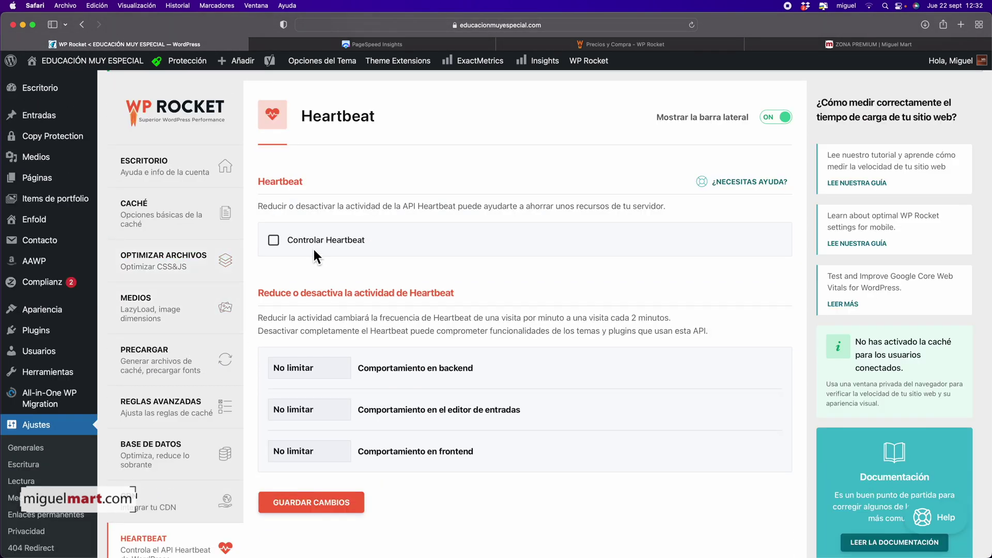
pyautogui.click(285, 245)
pyautogui.click(342, 505)
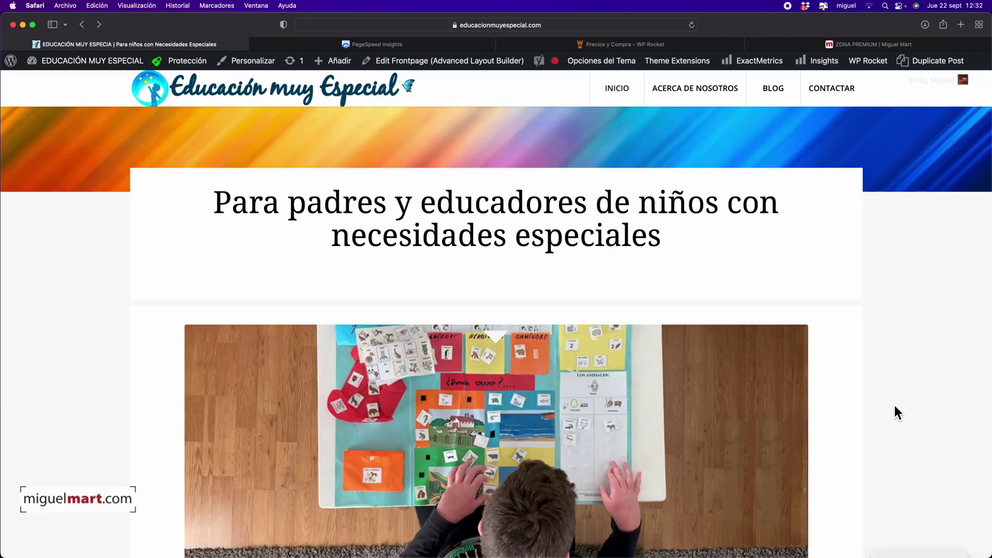
# Check how the site's home page displays down to its blog articles and open the "Aprendices Visuales" article.
pyautogui.scroll(-10, 748, 358)
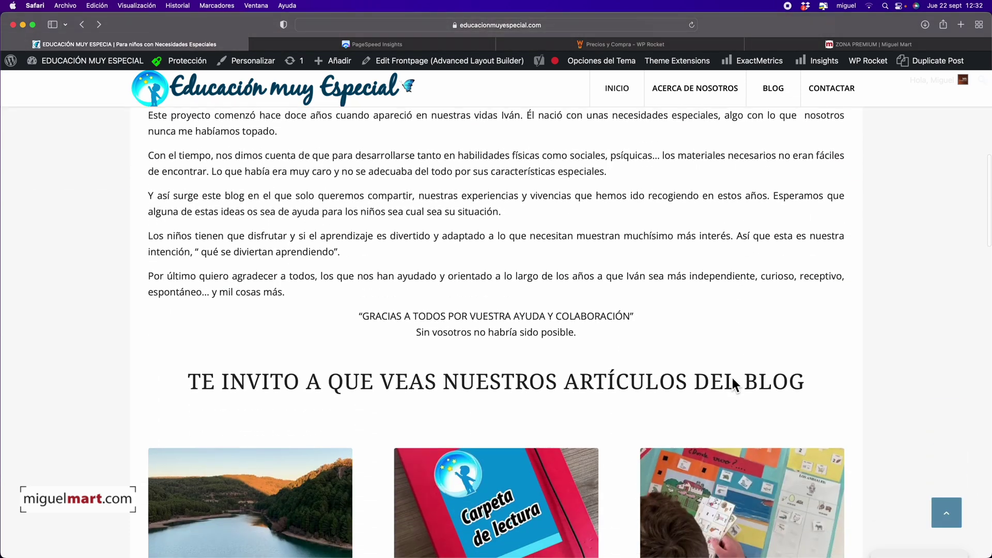
pyautogui.scroll(10, 733, 377)
pyautogui.scroll(2, 624, 416)
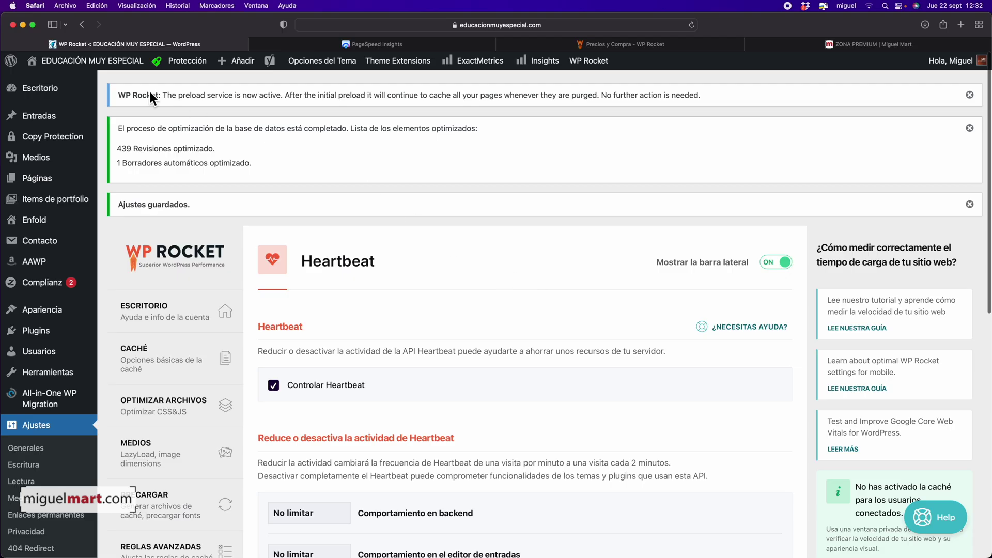
pyautogui.click(123, 60)
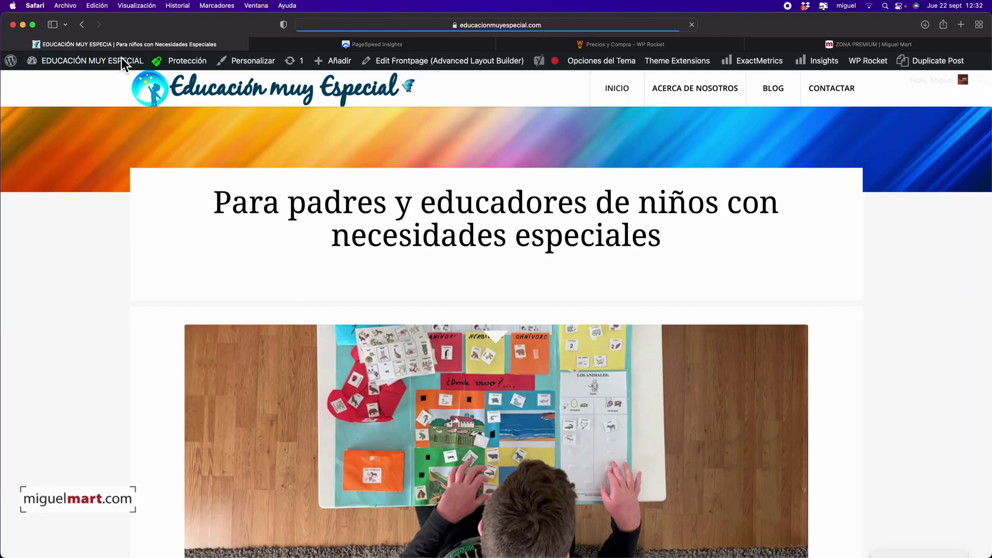
pyautogui.scroll(-10, 671, 238)
pyautogui.scroll(-15, 672, 239)
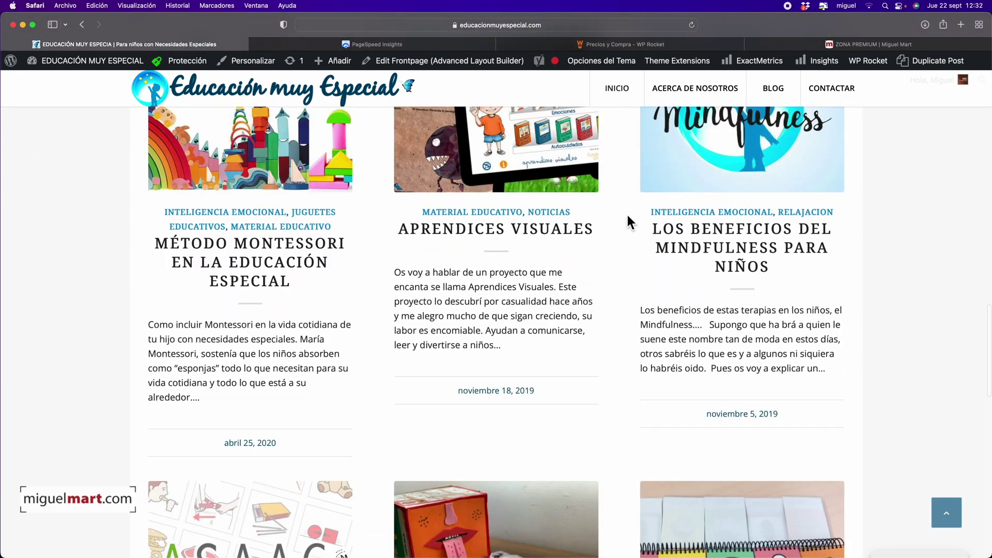
pyautogui.click(536, 155)
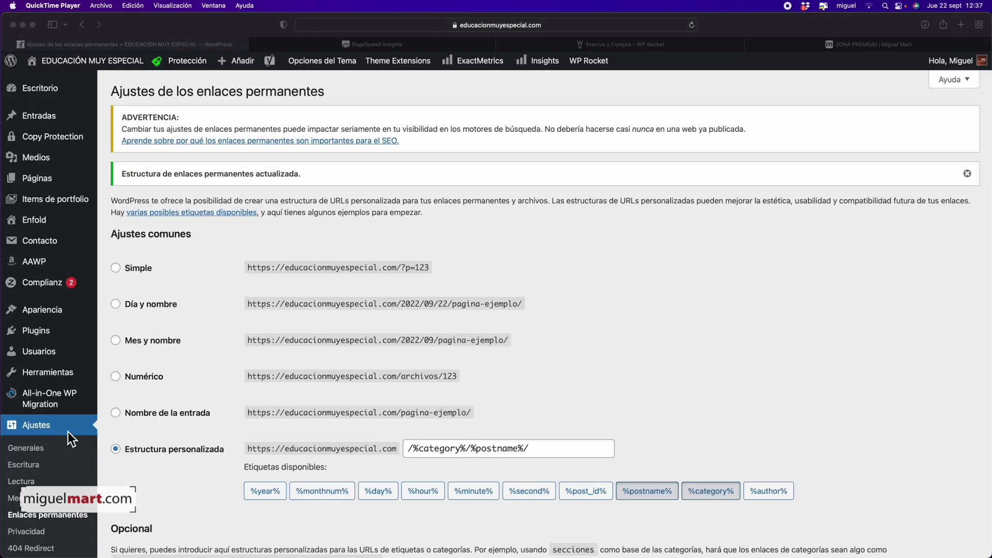
# Resave the WordPress permalink settings with the custom structure /%category%/%postname%/.
pyautogui.click(63, 523)
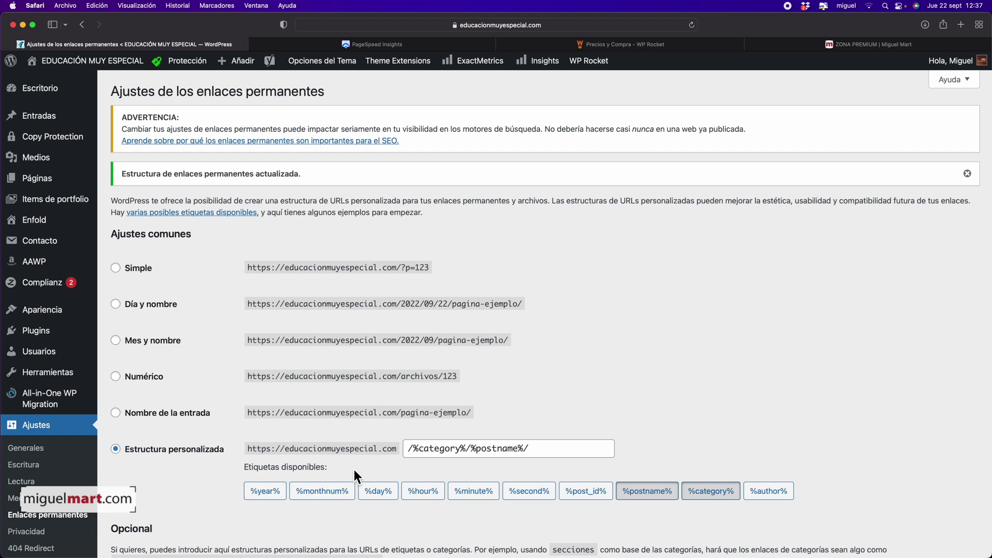
pyautogui.scroll(-10, 499, 459)
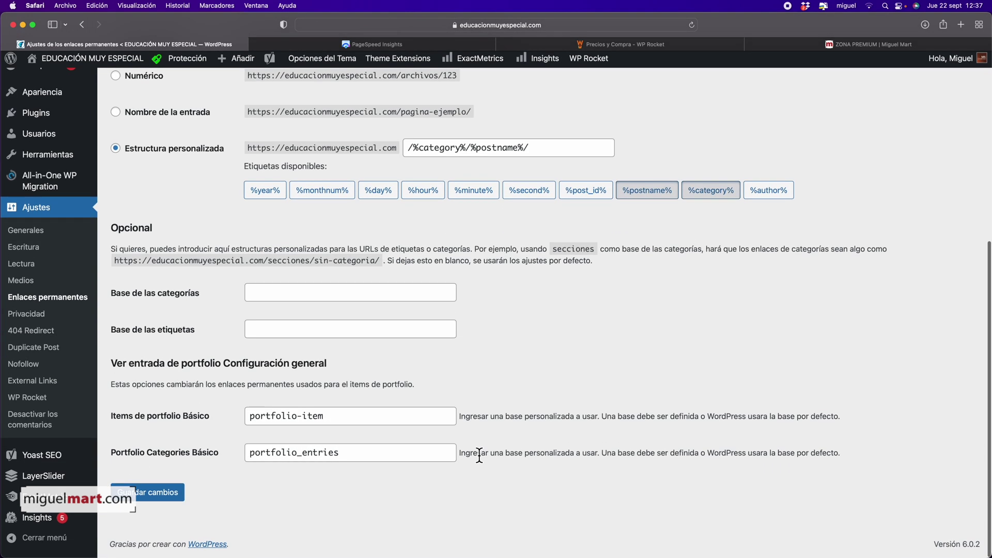
pyautogui.click(174, 505)
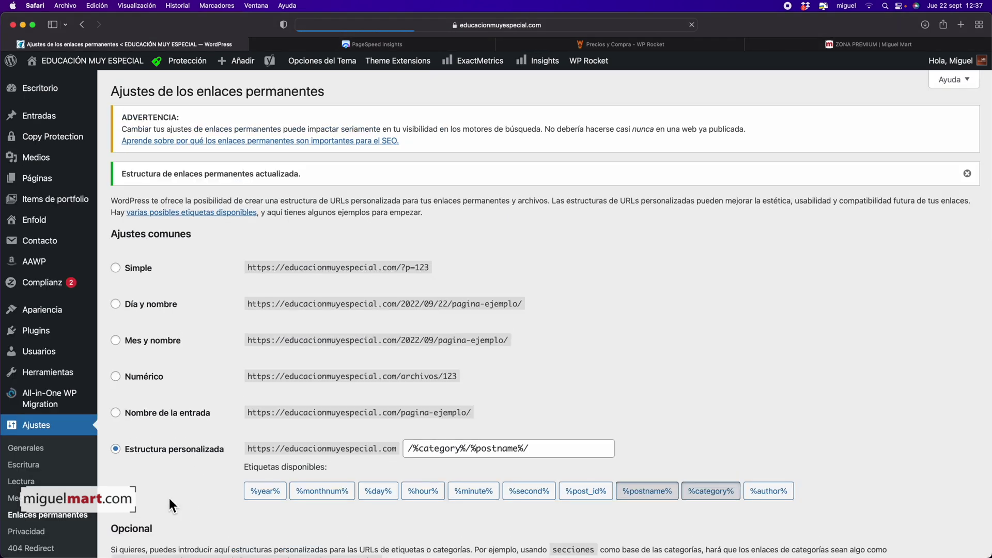
# Visit the site's home page and check that the article "Carpeta de lectura con pictogramas" loads properly.
pyautogui.click(108, 65)
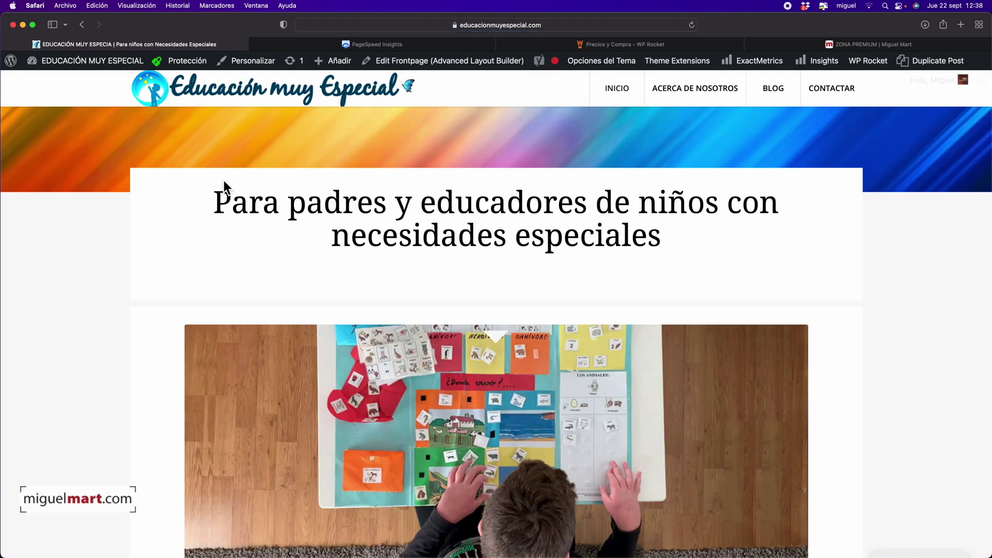
pyautogui.scroll(-15, 720, 318)
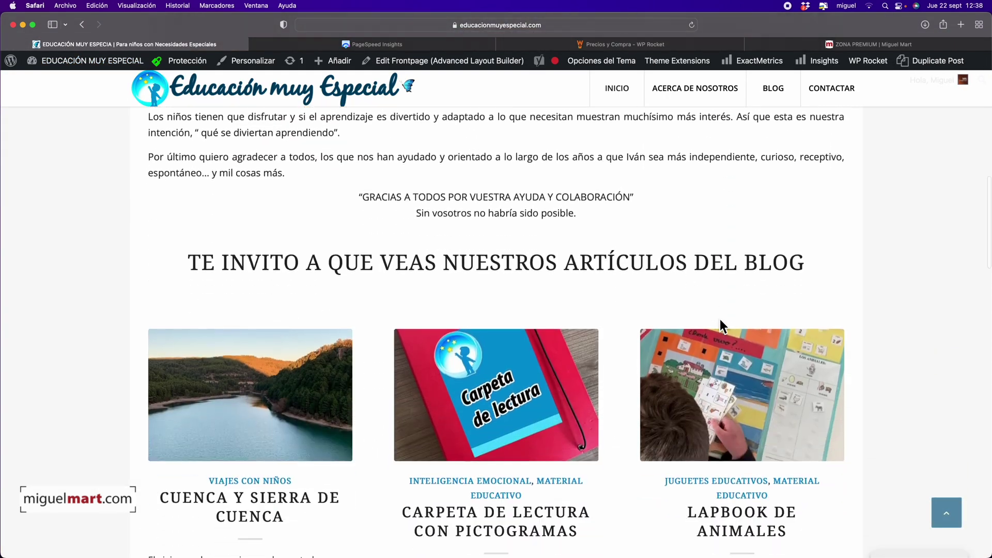
pyautogui.click(501, 390)
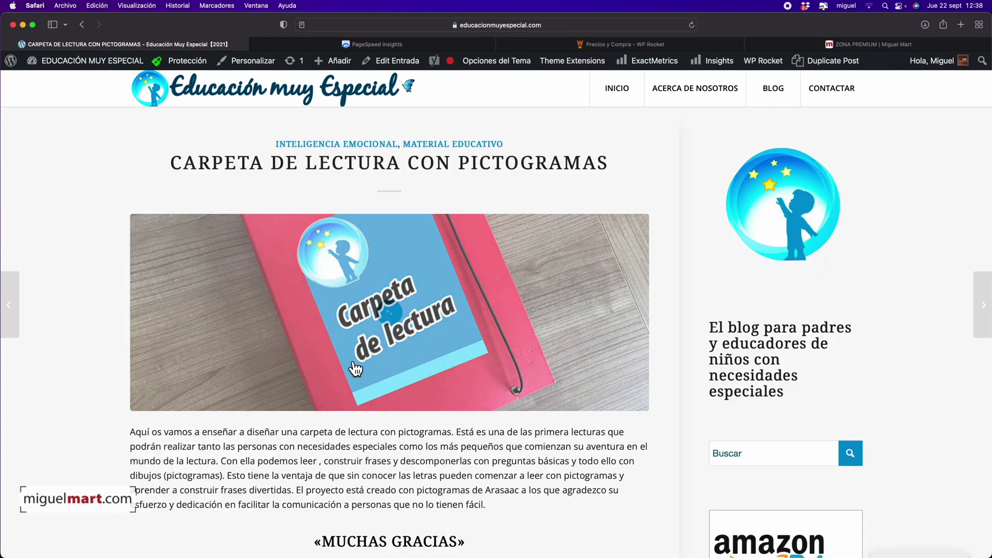
pyautogui.scroll(-12, 640, 259)
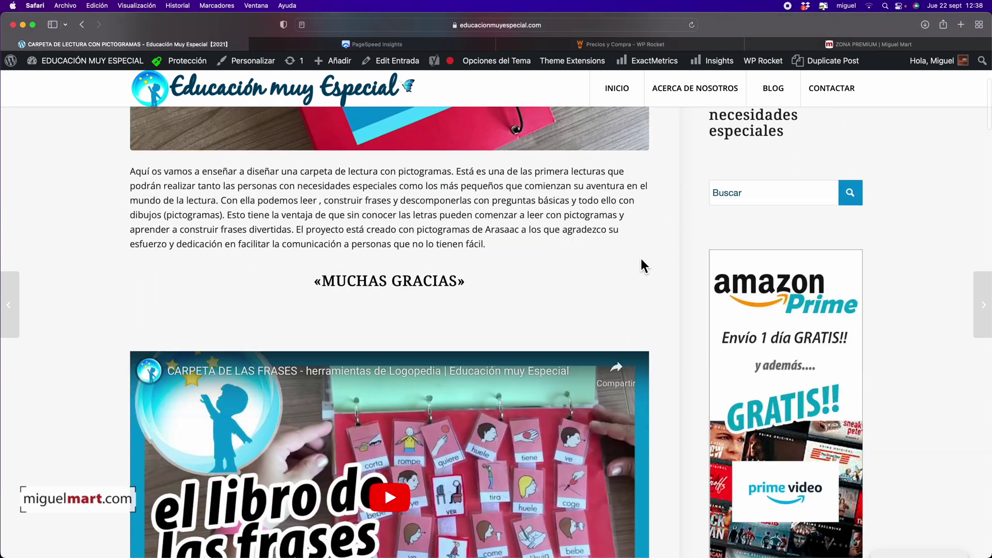
pyautogui.scroll(12, 477, 370)
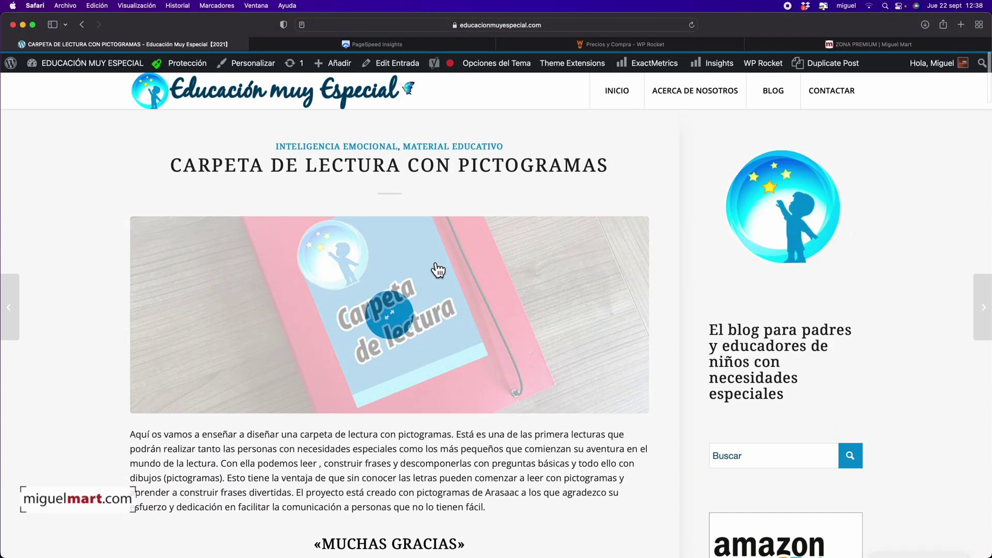
# Look through the "Acerca de nosotros" page and return to the site's home page.
pyautogui.click(717, 97)
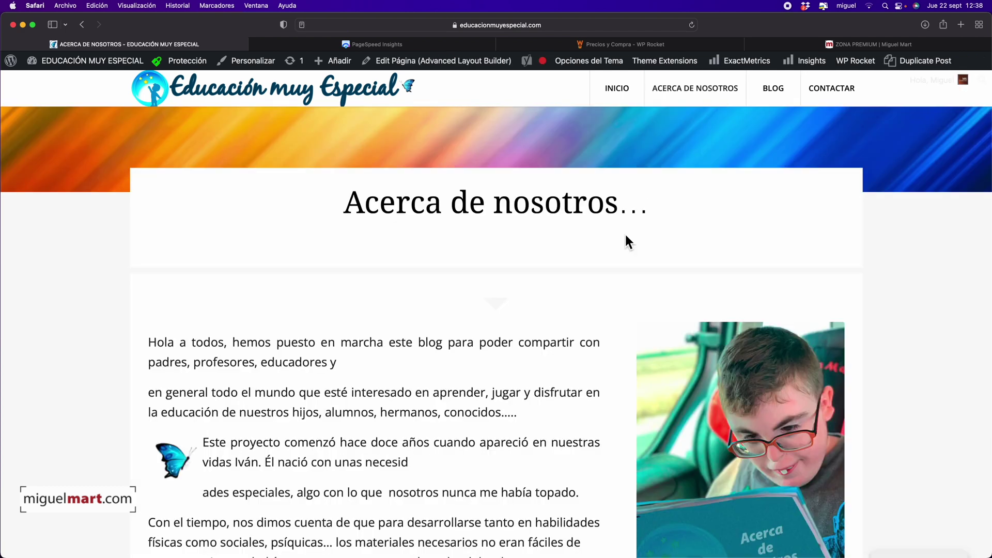
pyautogui.scroll(-15, 484, 285)
pyautogui.scroll(15, 465, 248)
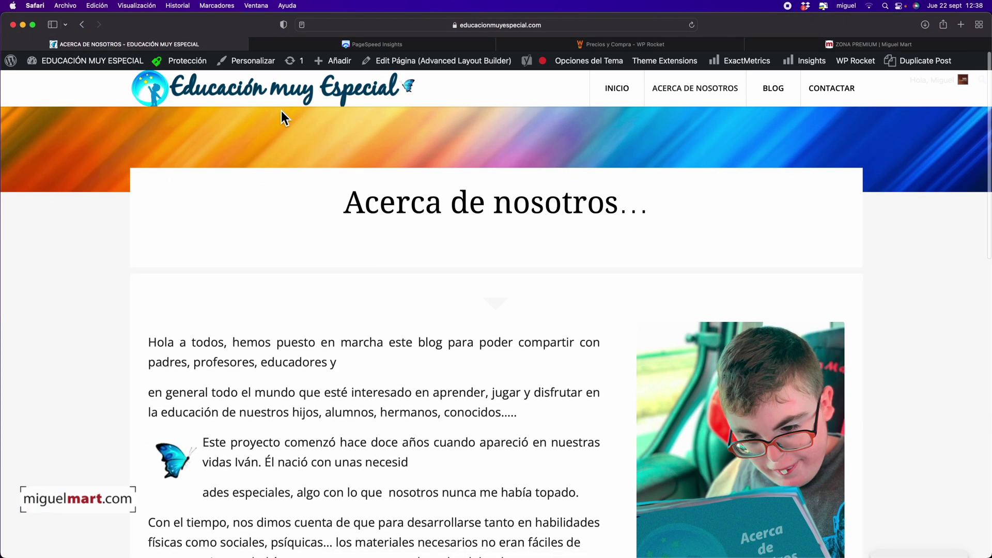
pyautogui.click(276, 94)
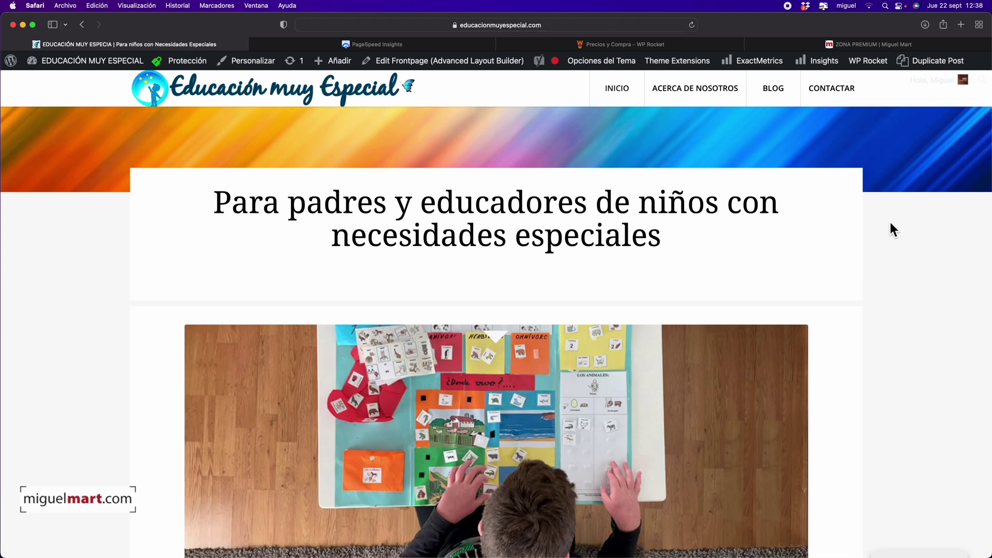